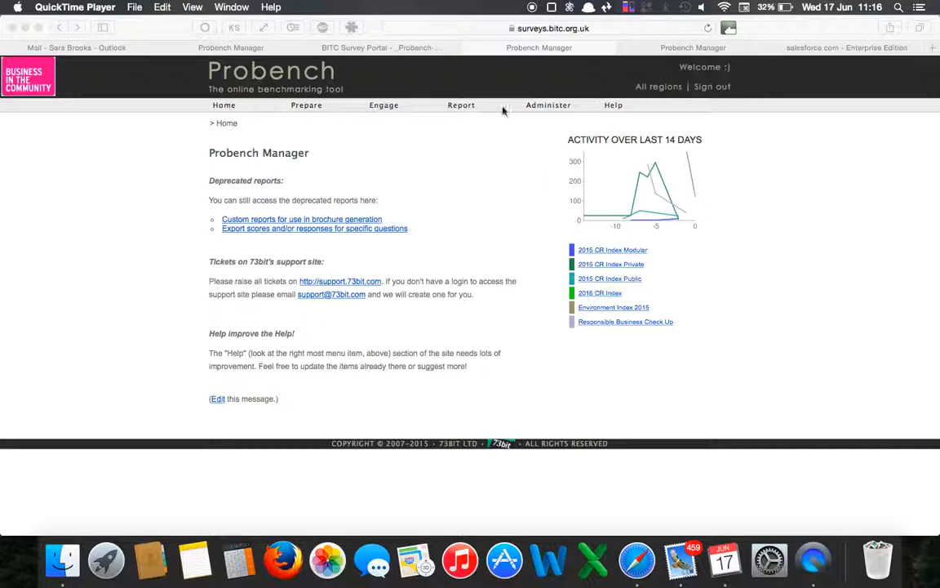
# Open the list of your brochures and search it for 2015.
pyautogui.click(461, 106)
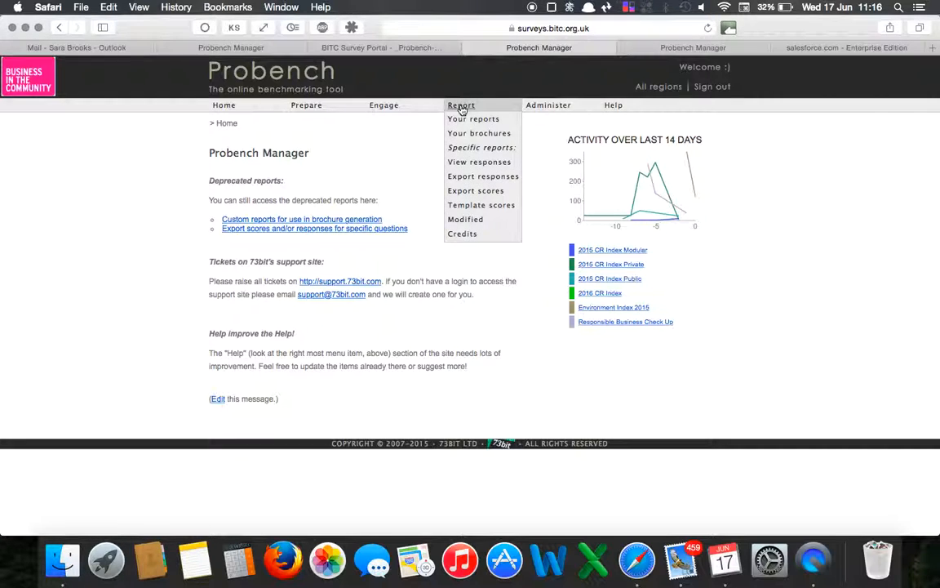
pyautogui.click(472, 135)
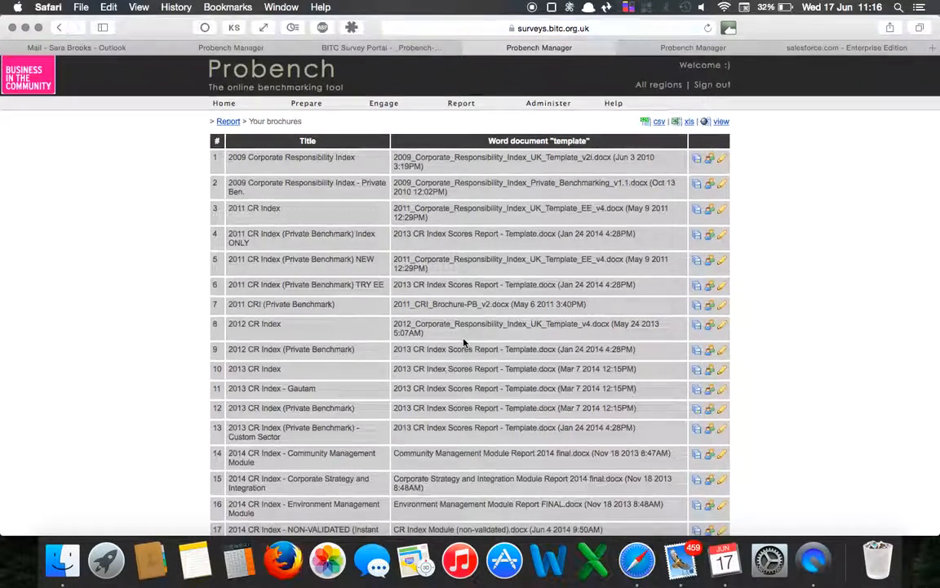
pyautogui.scroll(-4, 463, 339)
pyautogui.click(229, 503)
pyautogui.write('2015')
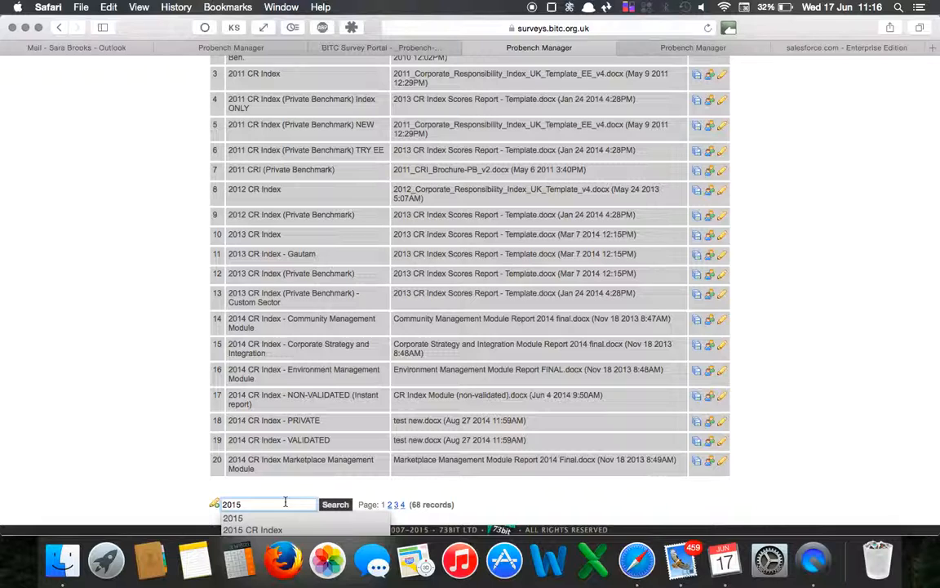
pyautogui.click(337, 505)
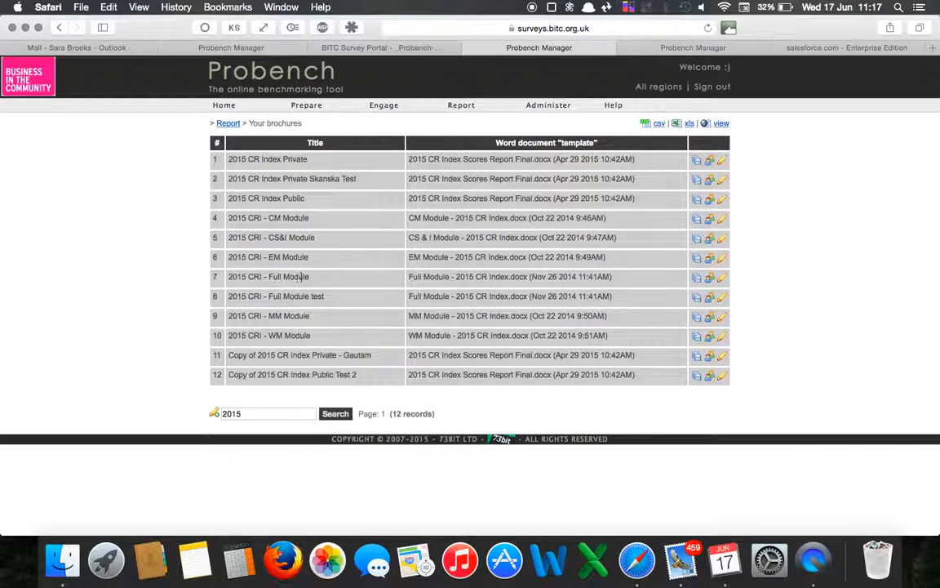
# Open the "2015 CRI - Full Module" brochure for editing in a new browser tab and switch to it.
pyautogui.moveTo(310, 278); pyautogui.dragTo(225, 276)
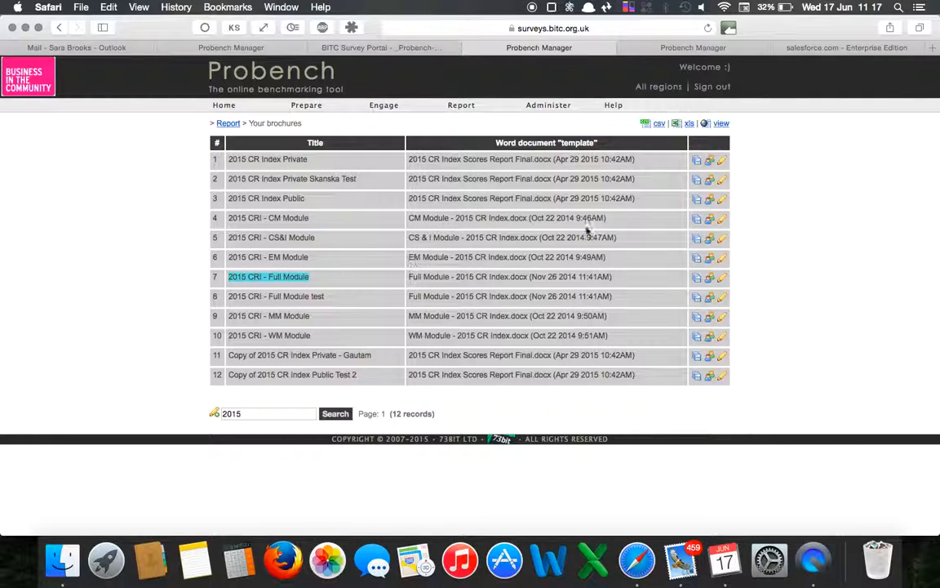
pyautogui.keyDown('super'); pyautogui.click(723, 279); pyautogui.keyUp('super')
pyautogui.click(597, 51)
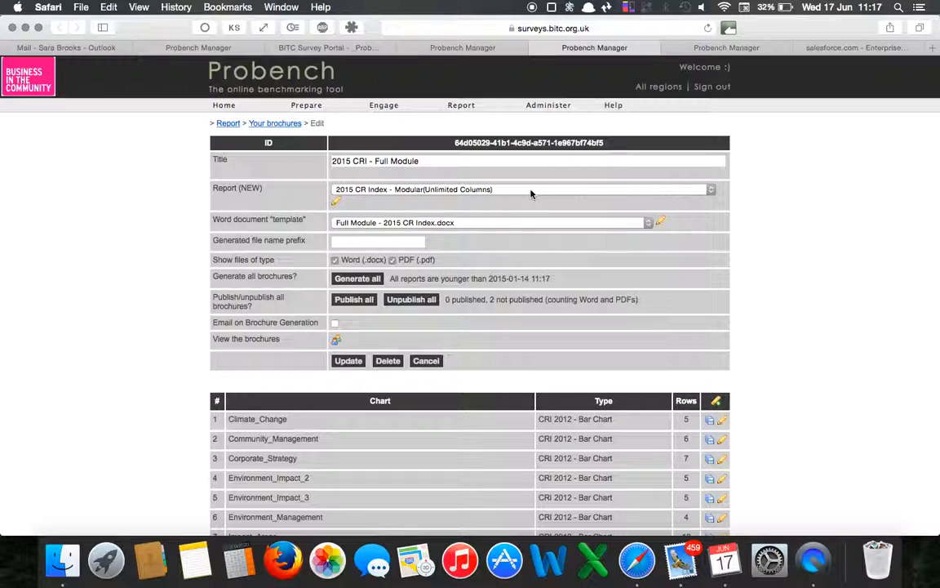
# Set the brochure's title to "2015 CRI - Full Module Report" and save the change.
pyautogui.click(478, 161)
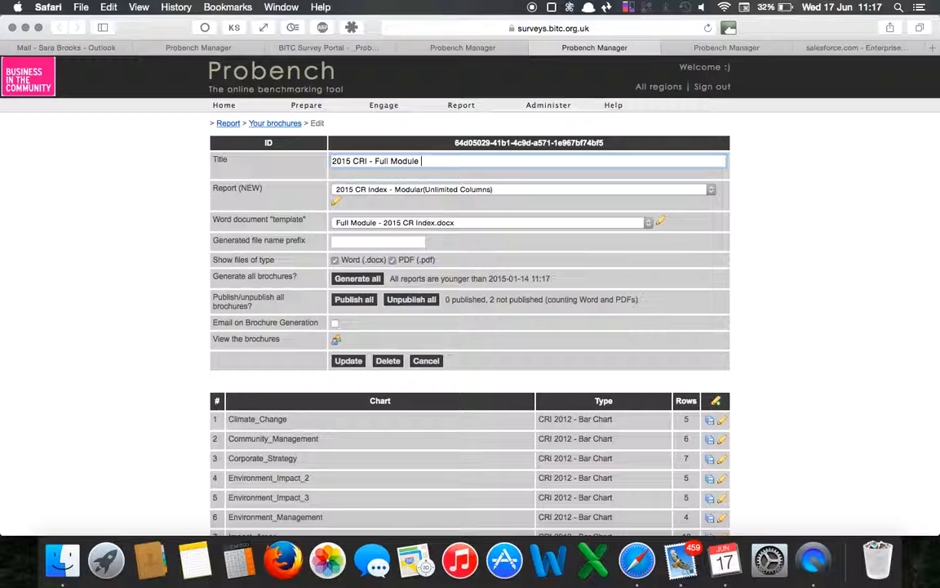
pyautogui.write('Full Brochure')
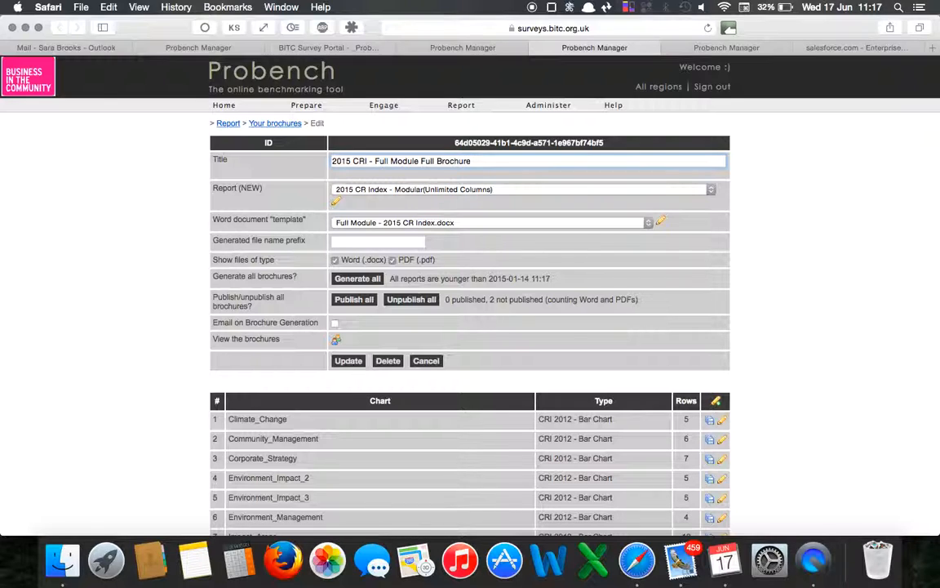
pyautogui.moveTo(423, 158); pyautogui.dragTo(506, 163)
pyautogui.write('Repo')
pyautogui.write('er')
pyautogui.press('BackSpace')
pyautogui.press('BackSpace')
pyautogui.write('rt')
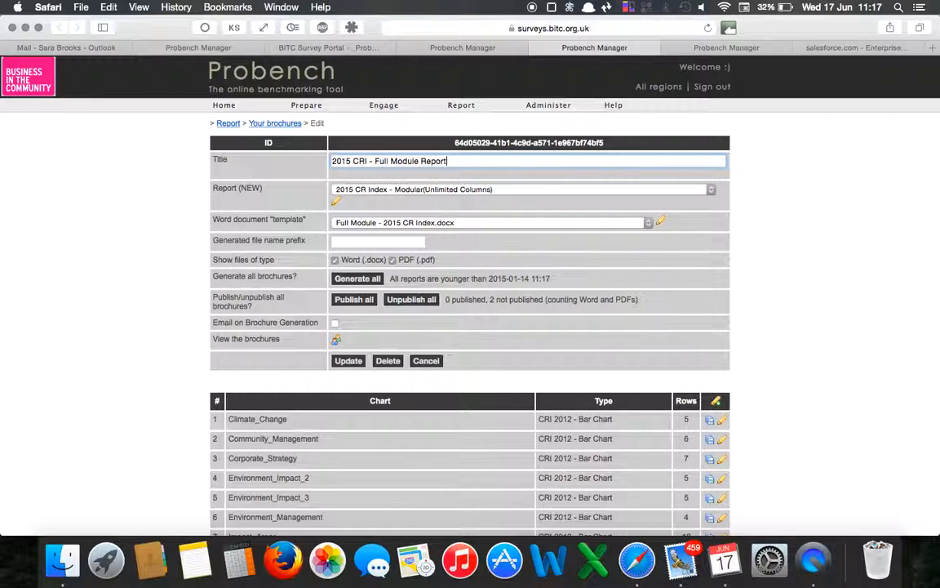
pyautogui.click(348, 361)
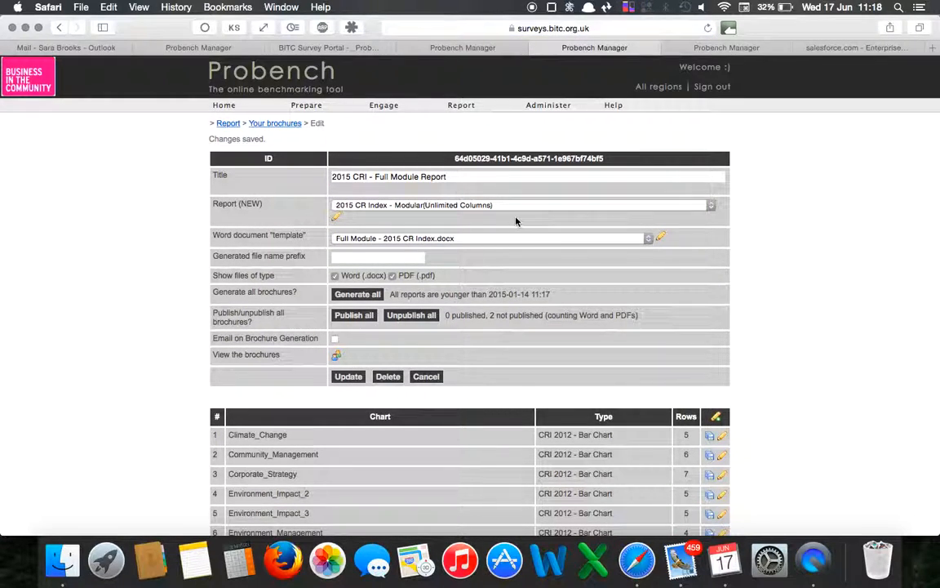
# Remove the word "Report" from the brochure's title and save the change.
pyautogui.doubleClick(433, 177)
pyautogui.press('BackSpace')
pyautogui.press('super+z')
pyautogui.press('BackSpace')
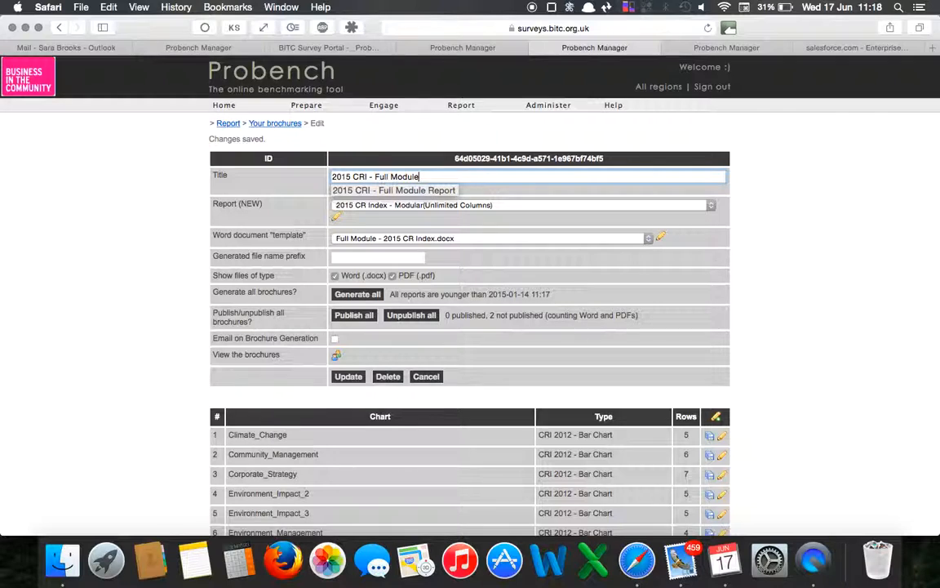
pyautogui.click(351, 377)
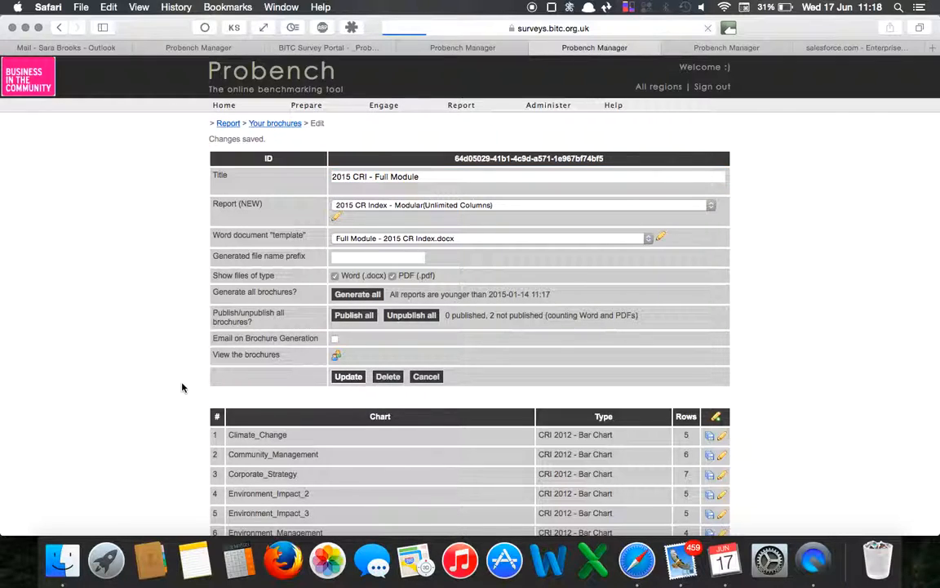
# Return to the brochures list and search it for 2015 again.
pyautogui.click(259, 123)
pyautogui.scroll(-5, 171, 368)
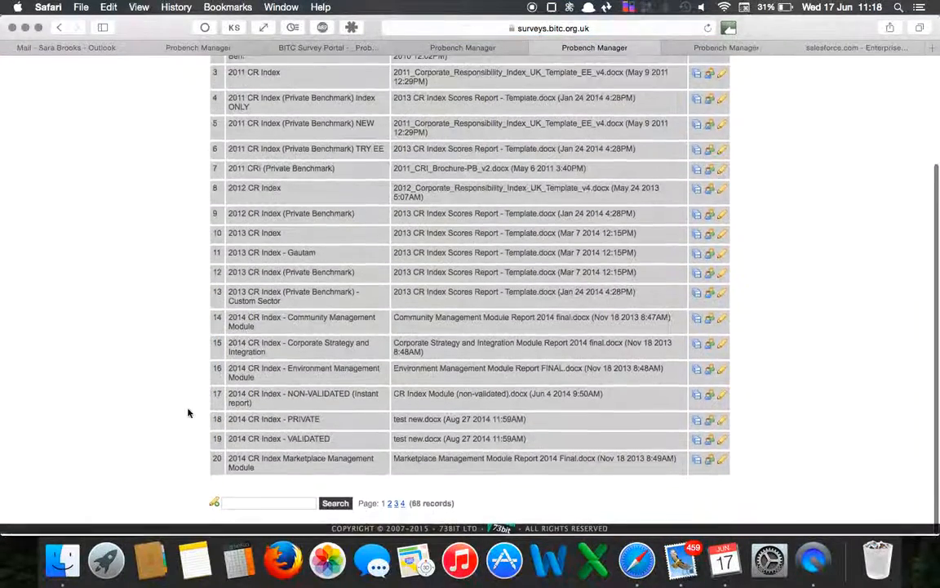
pyautogui.click(276, 504)
pyautogui.write('2014')
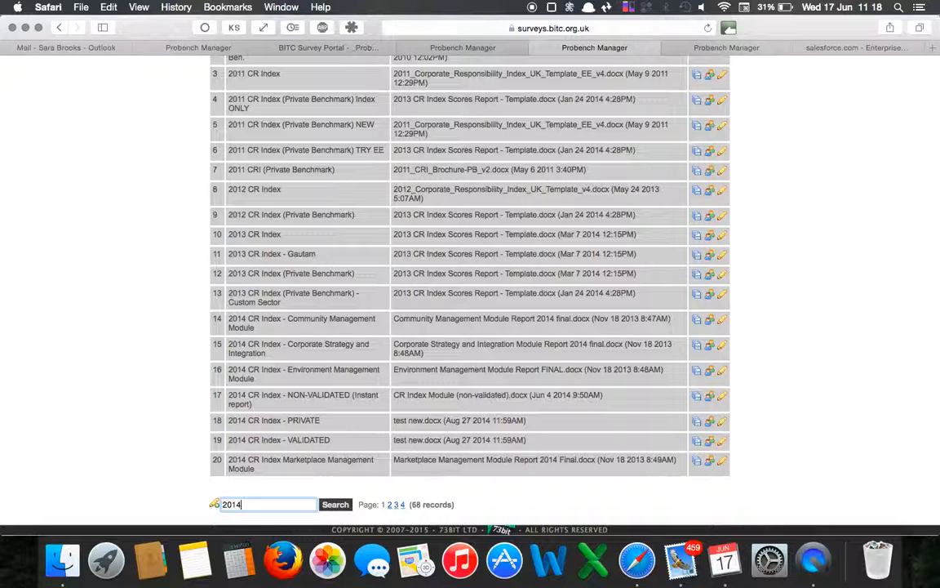
pyautogui.press('BackSpace')
pyautogui.write('5')
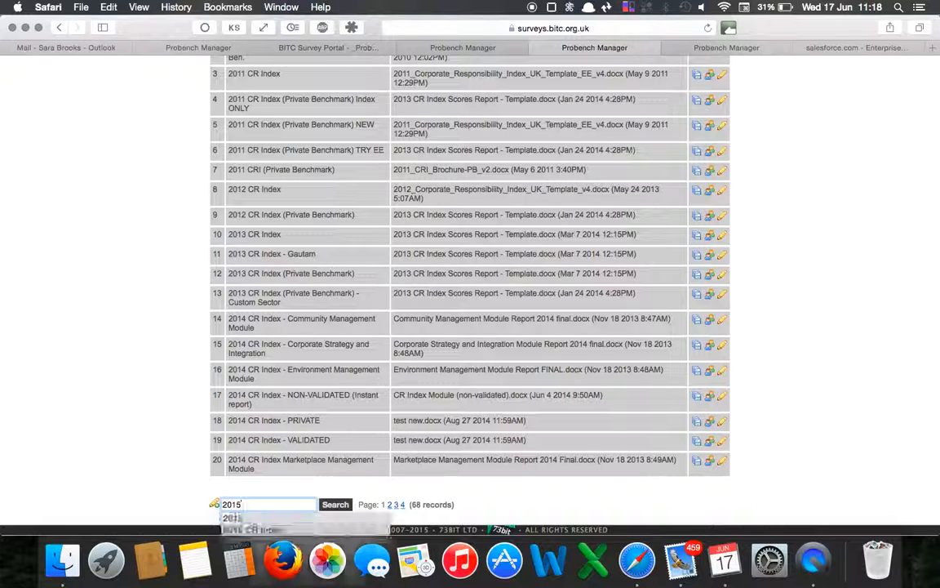
pyautogui.click(339, 505)
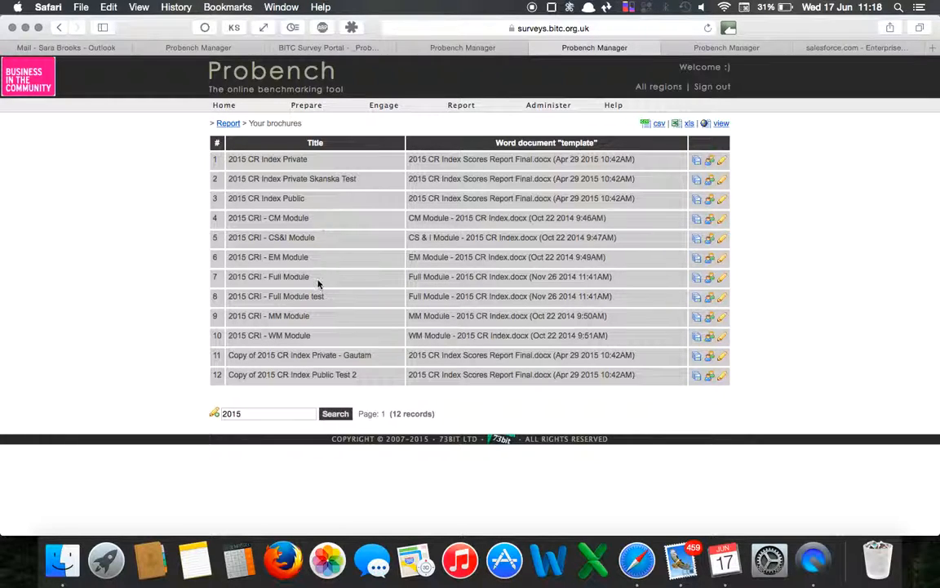
# Duplicate the "2015 CRI - Full Module" brochure, title the duplicate "Copy of 2015 CRI - Full Module Report" and save it.
pyautogui.click(698, 279)
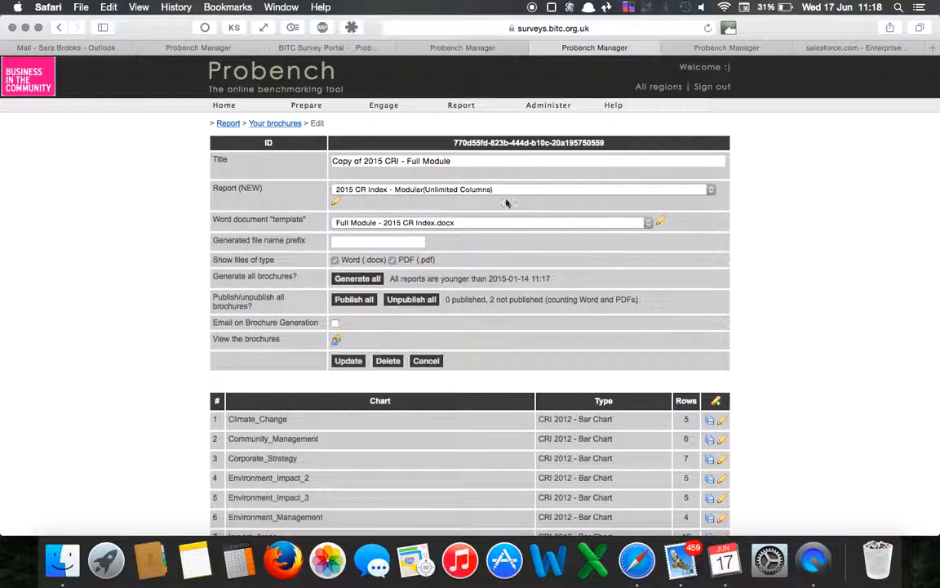
pyautogui.click(489, 161)
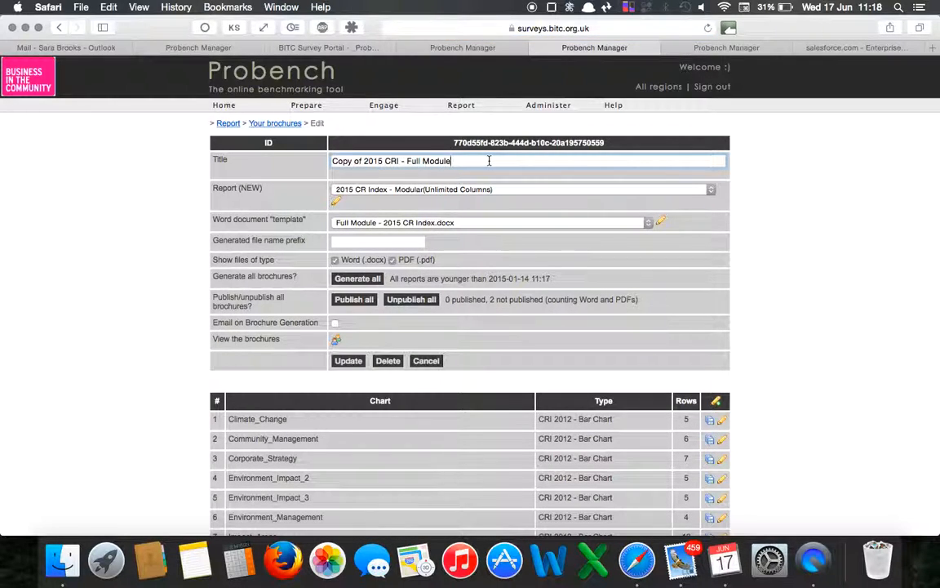
pyautogui.write('Report')
pyautogui.click(347, 360)
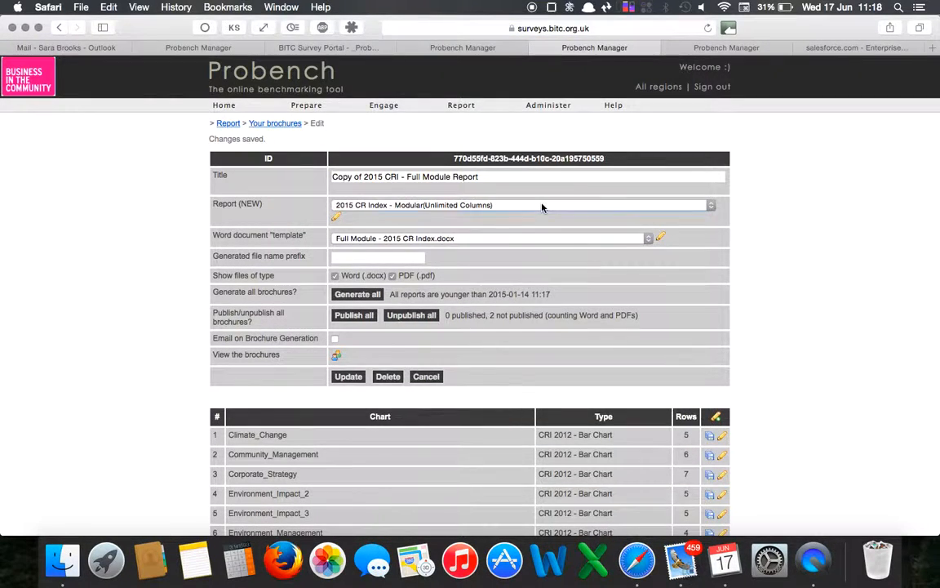
# Set the copied brochure's report to "2015 CR Index - Private(Brochures)" and its Word template to "2015 CR Index.docx".
pyautogui.click(544, 207)
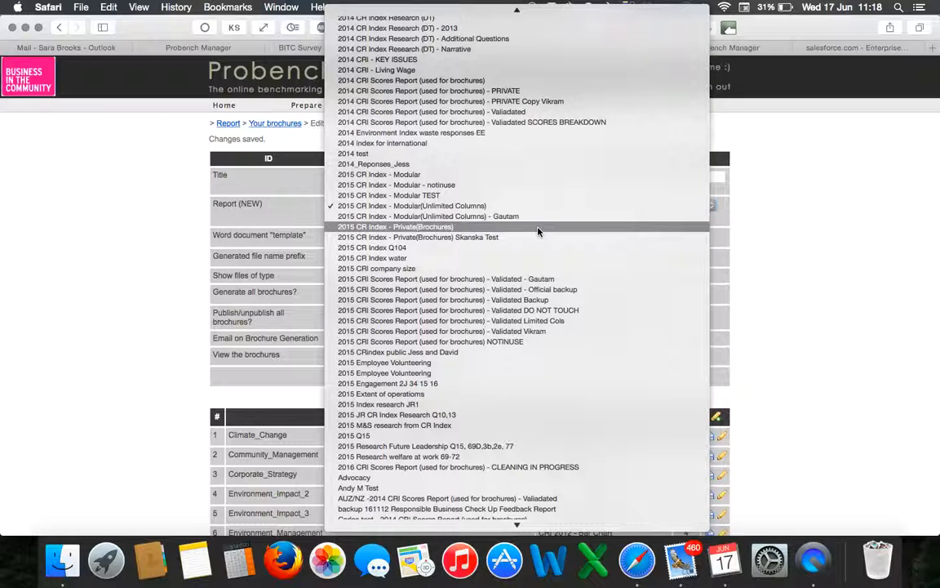
pyautogui.click(538, 227)
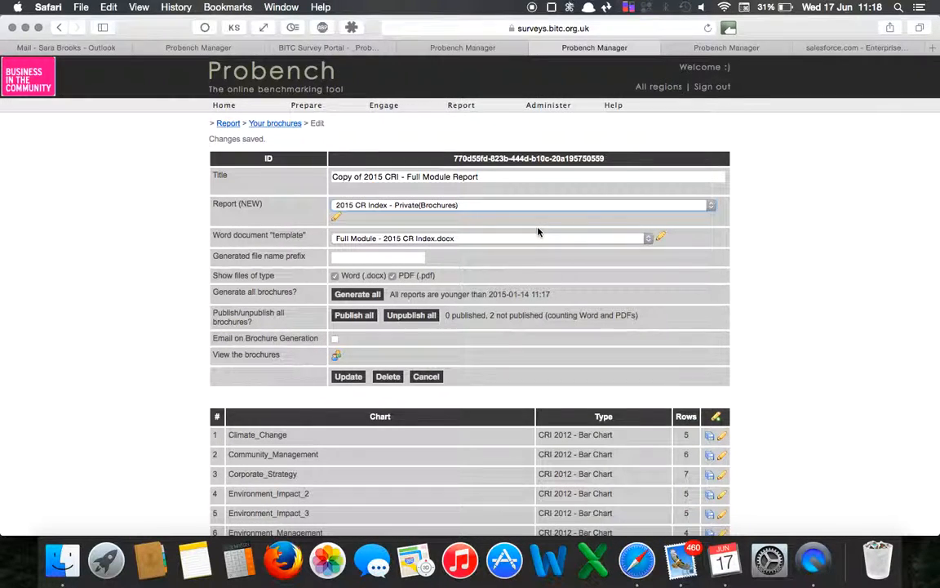
pyautogui.click(499, 242)
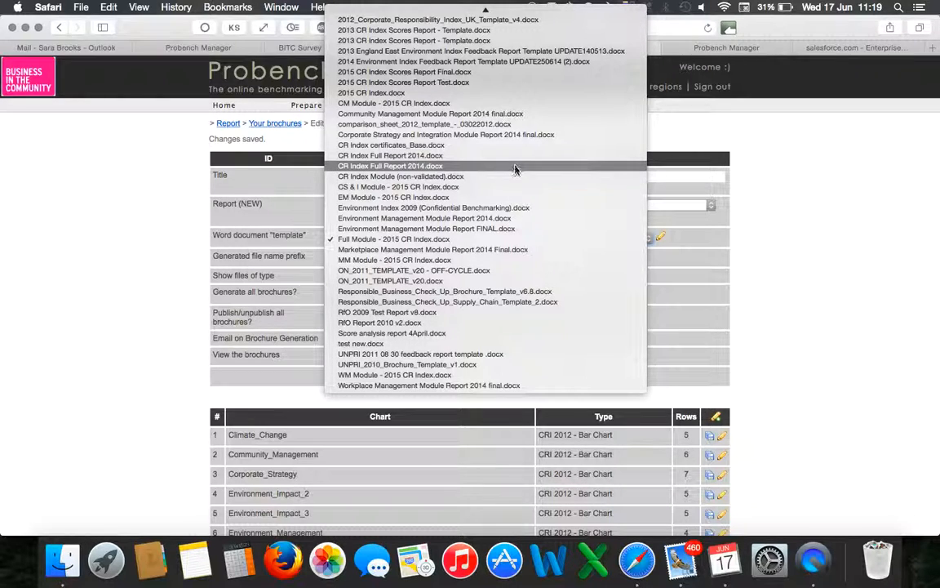
pyautogui.scroll(5, 515, 183)
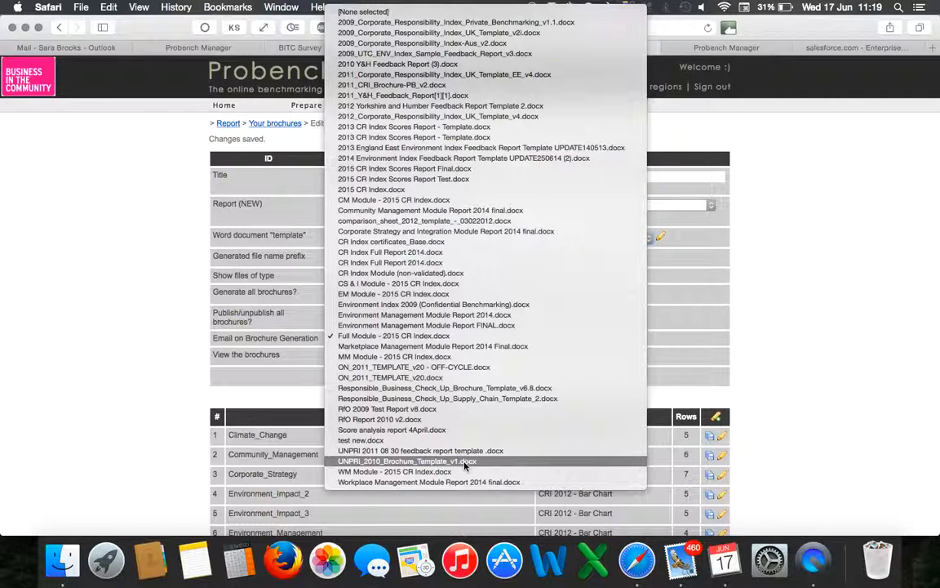
pyautogui.click(463, 193)
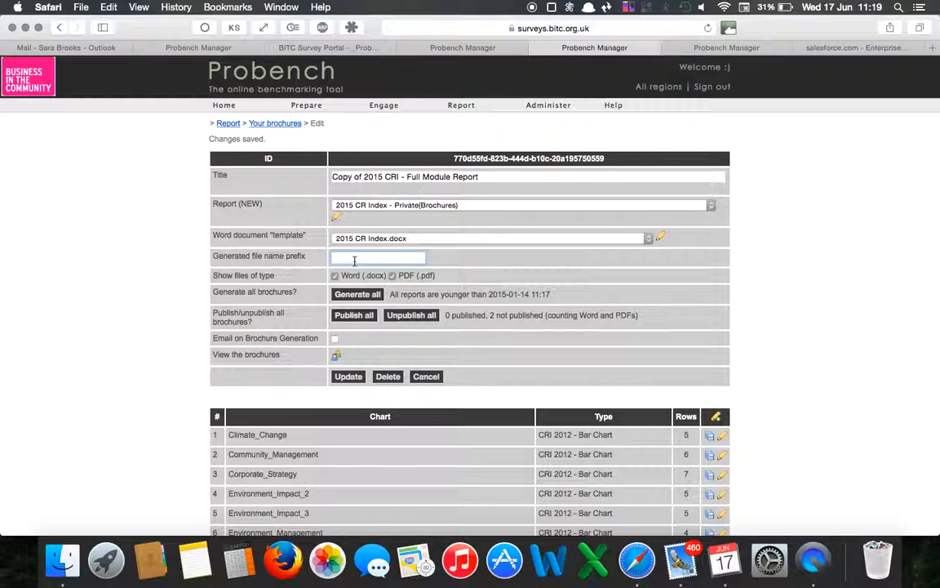
# Set the generated file name prefix to "2015-Modular-" and save the brochure settings.
pyautogui.write('2015-Moduk')
pyautogui.click(348, 377)
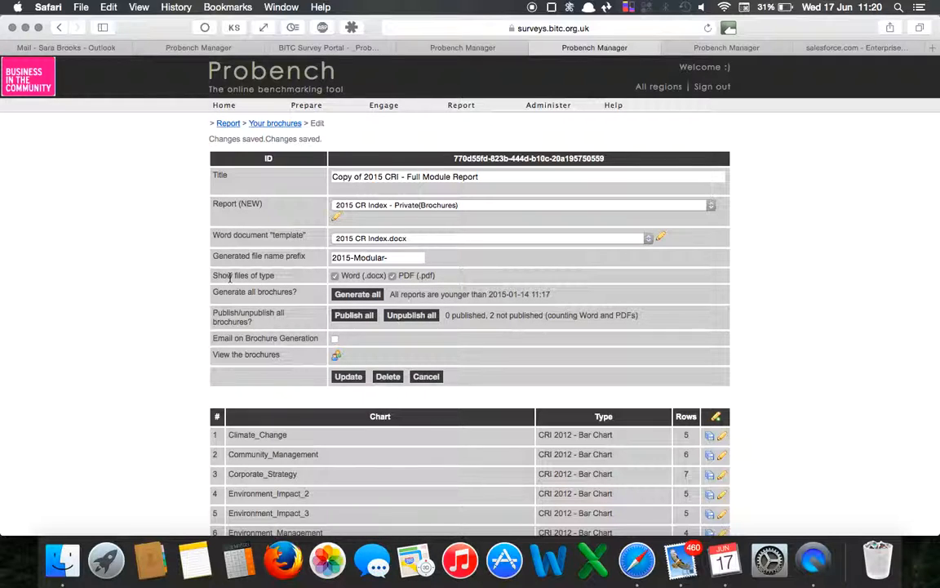
# Open the copied brochure's participant list in a new browser tab and look through the listed companies.
pyautogui.click(337, 356)
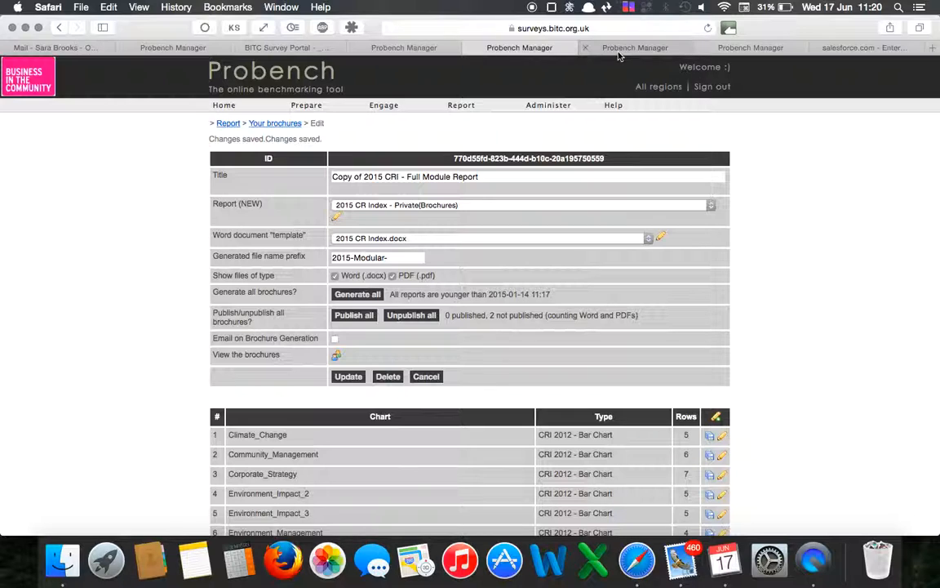
pyautogui.click(619, 49)
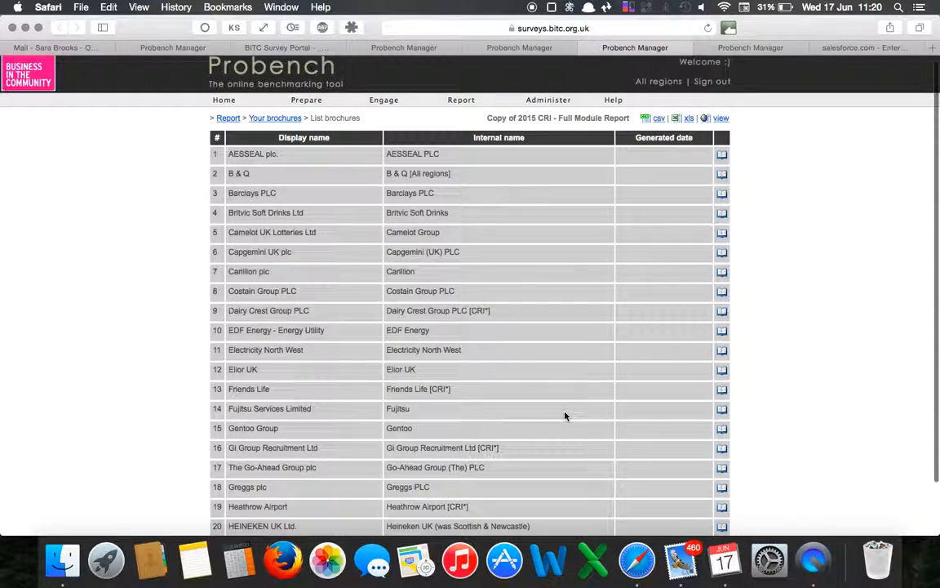
pyautogui.scroll(-2, 564, 416)
pyautogui.scroll(-1, 565, 416)
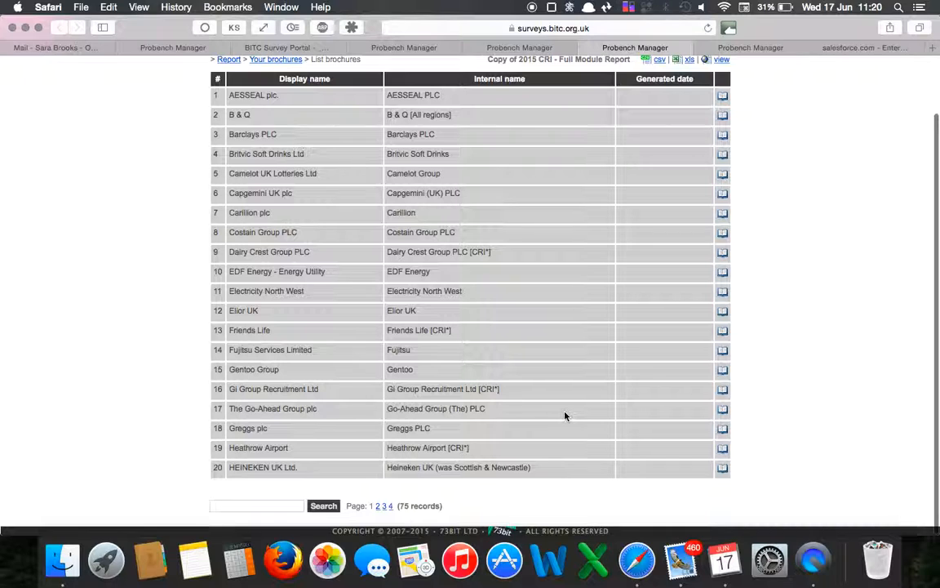
pyautogui.scroll(2, 565, 413)
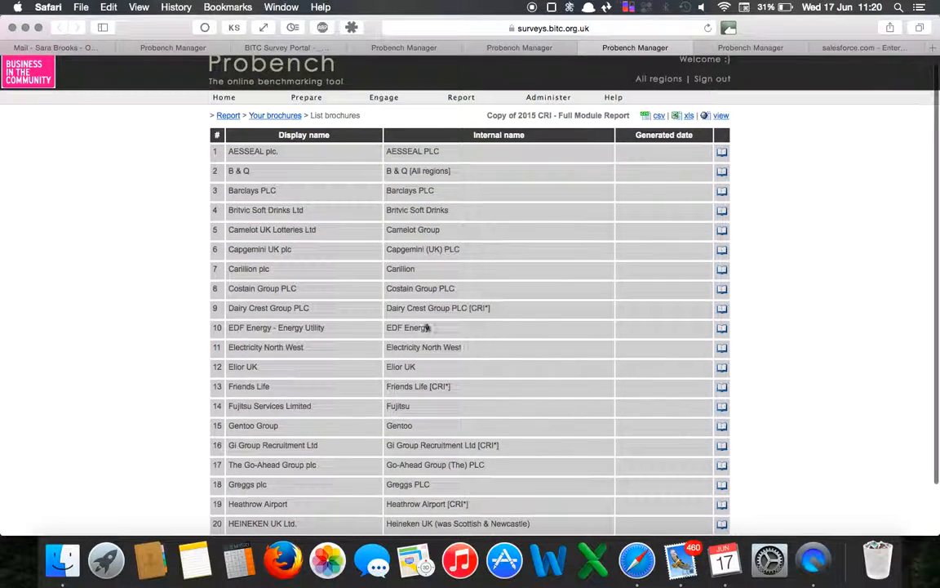
pyautogui.scroll(-3, 293, 404)
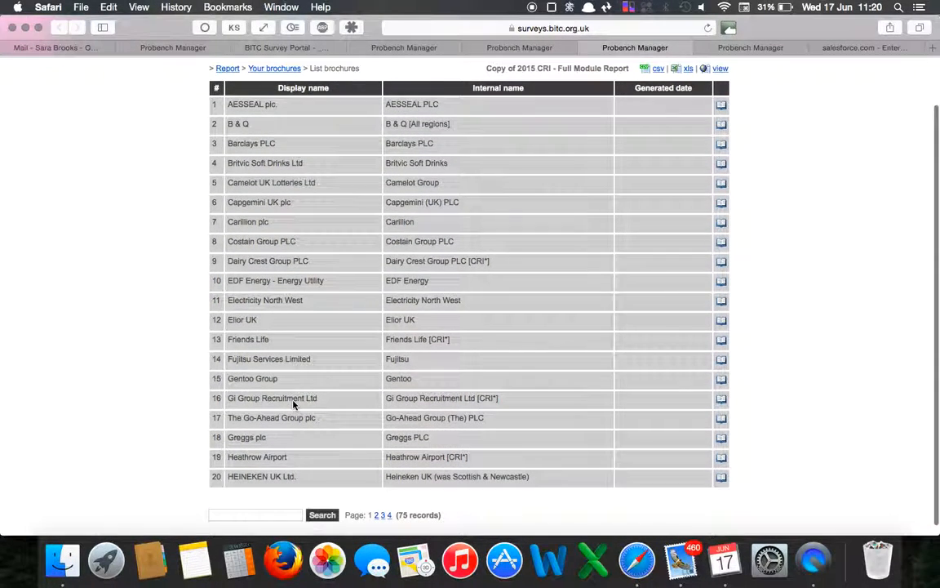
pyautogui.scroll(3, 293, 401)
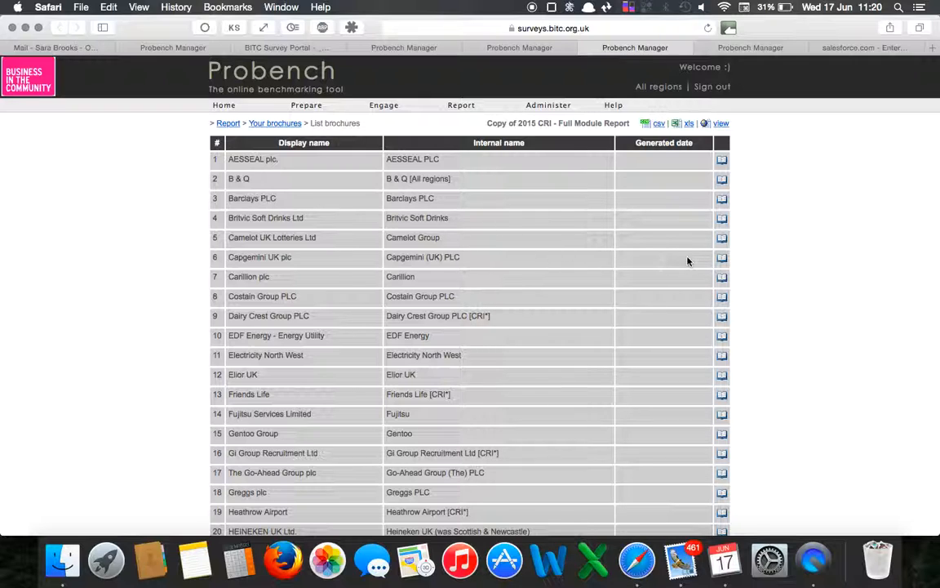
# Generate the brochure for Capgemini UK plc and look over its generation log.
pyautogui.click(722, 257)
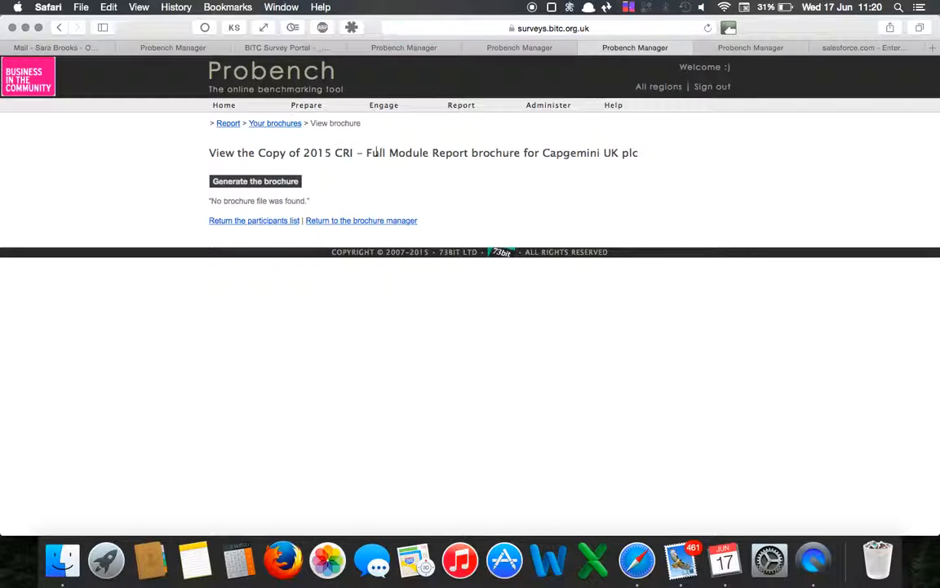
pyautogui.click(242, 183)
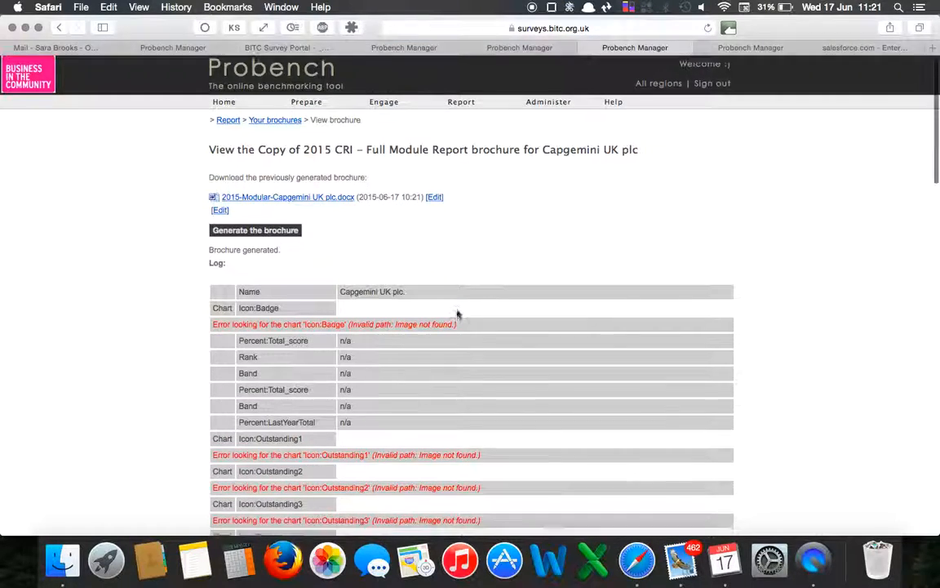
pyautogui.scroll(-4, 457, 314)
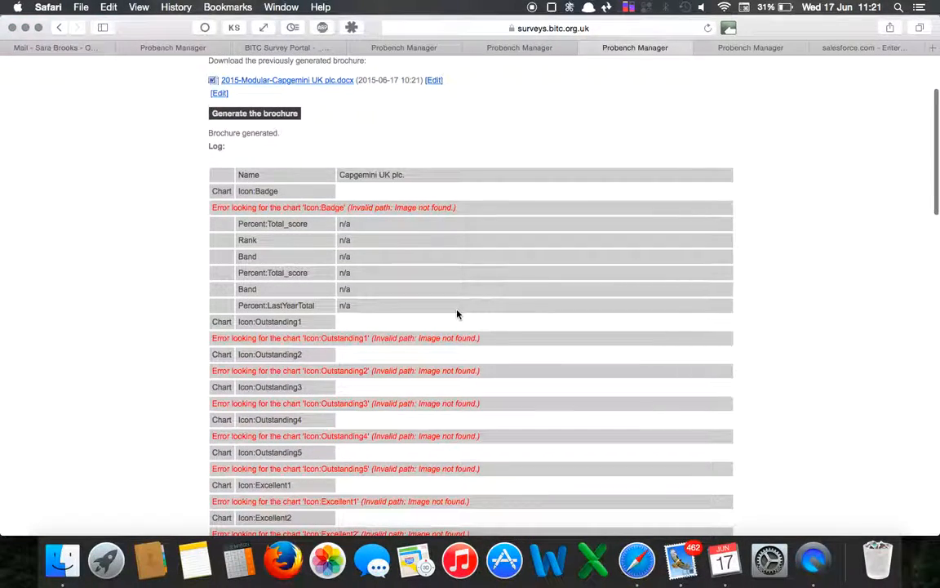
pyautogui.scroll(4, 457, 315)
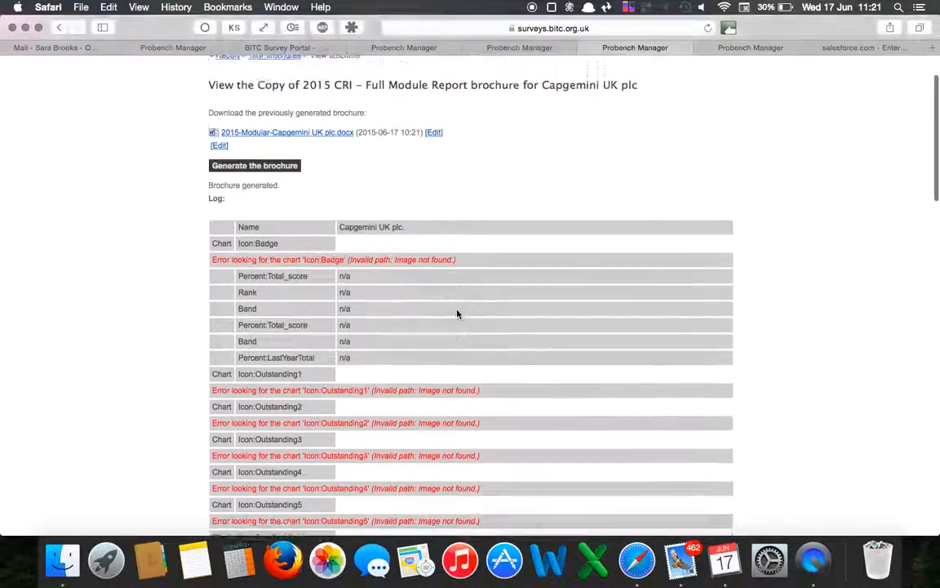
# Return to the participant list, generate the brochure for Fujitsu Services Limited and look over its generation log.
pyautogui.press('BackSpace')
pyautogui.press('BackSpace')
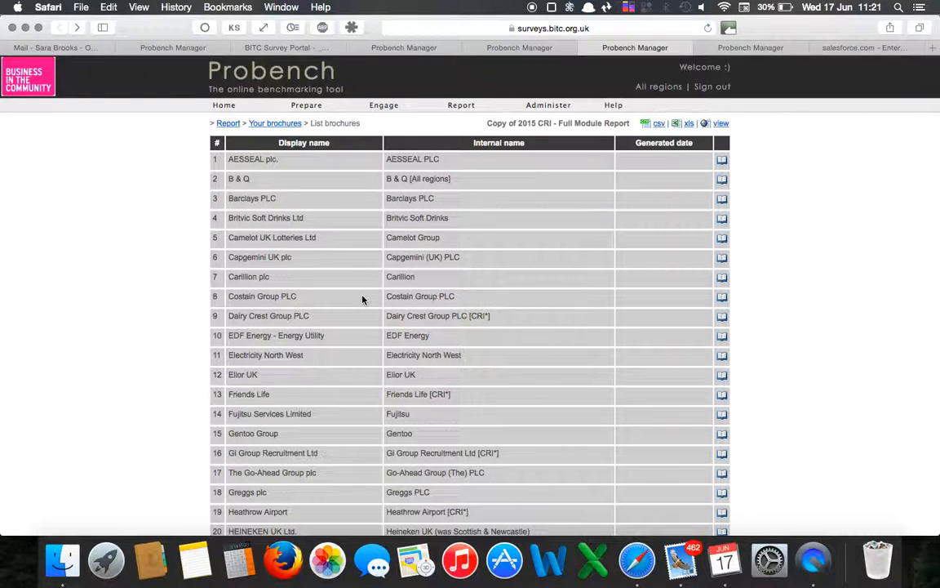
pyautogui.scroll(-2, 364, 300)
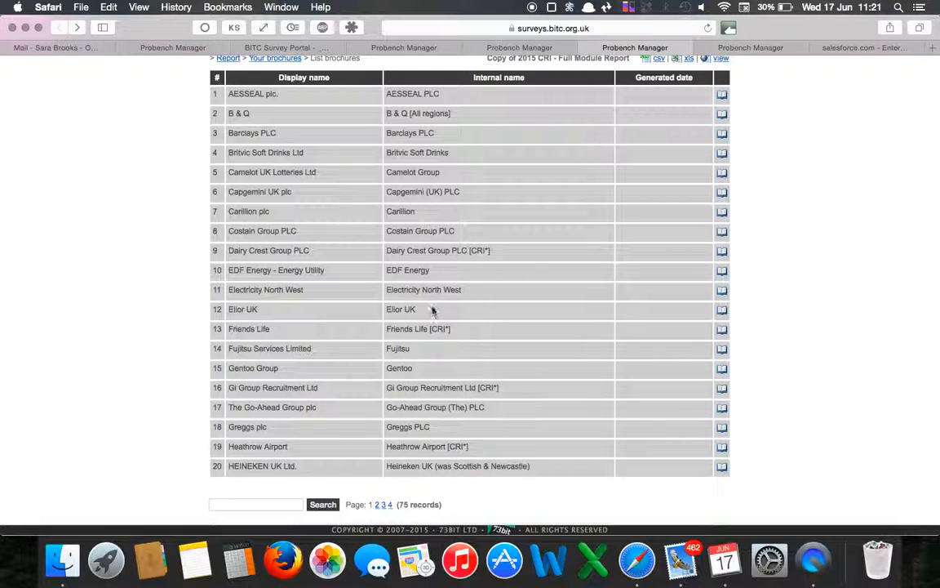
pyautogui.click(722, 348)
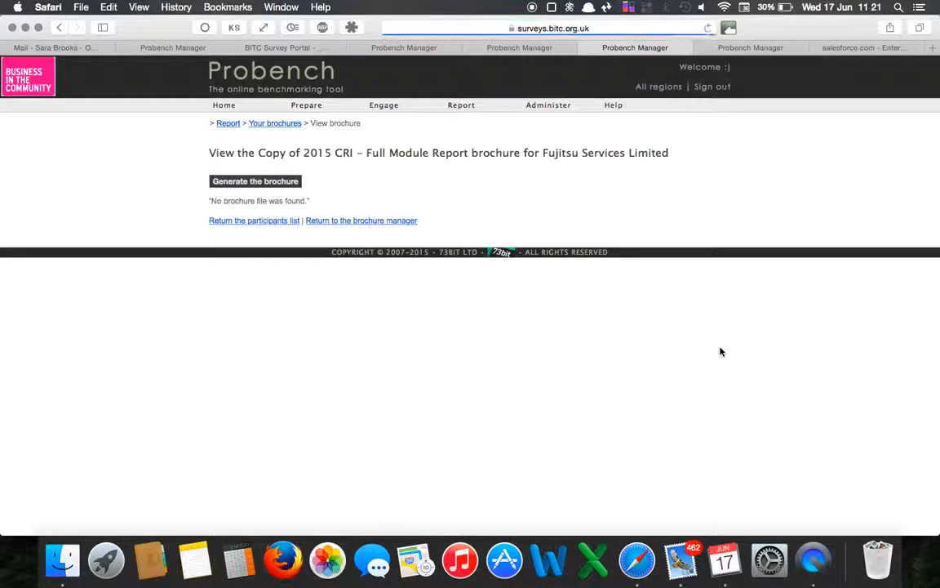
pyautogui.click(258, 189)
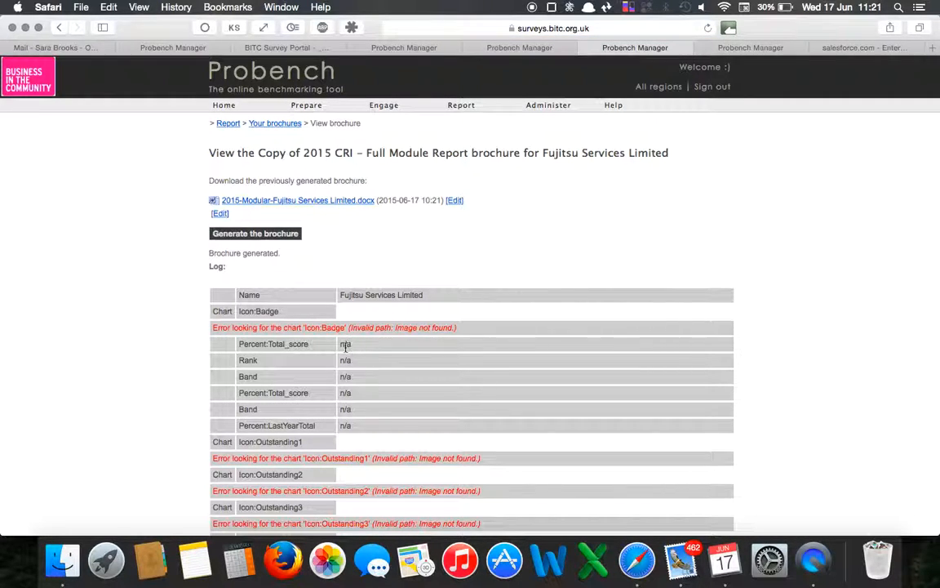
pyautogui.scroll(-6, 508, 375)
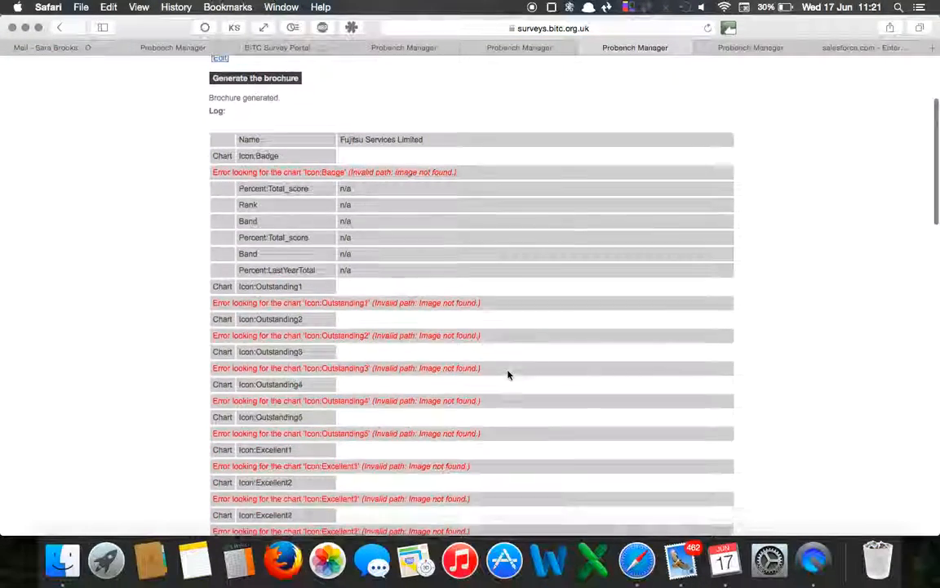
pyautogui.scroll(6, 508, 374)
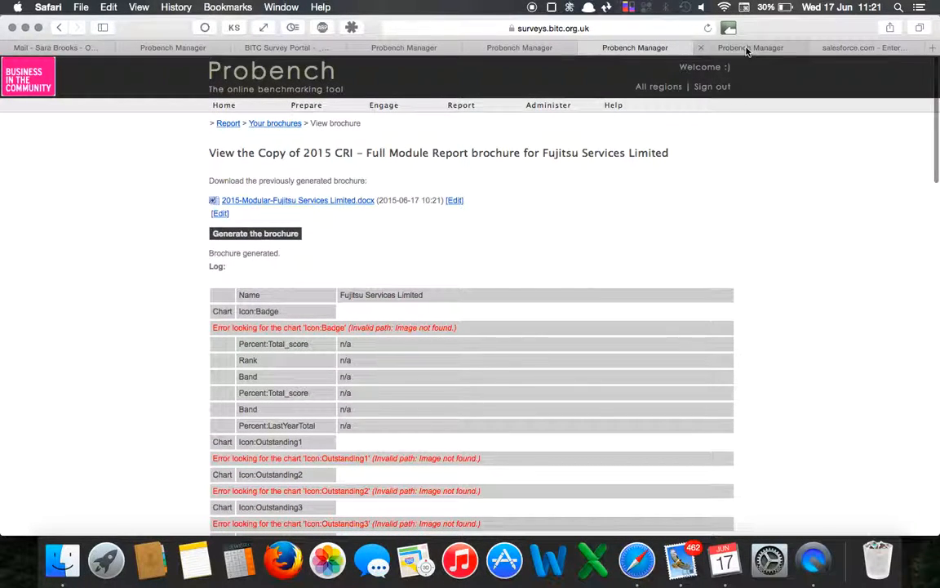
# Open the report linked from the brochure settings in a new browser tab, check its title, and close that tab.
pyautogui.click(520, 49)
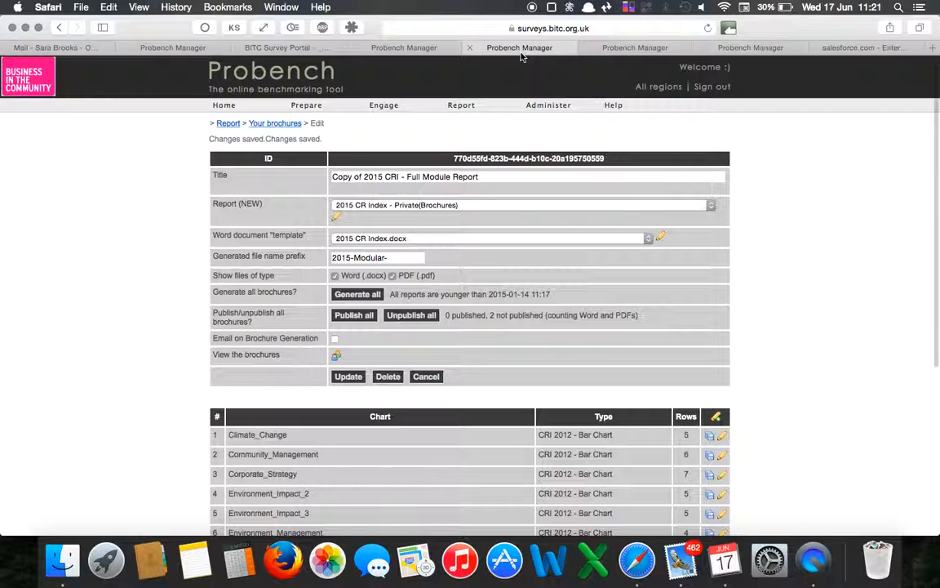
pyautogui.keyDown('super'); pyautogui.click(336, 218); pyautogui.keyUp('super')
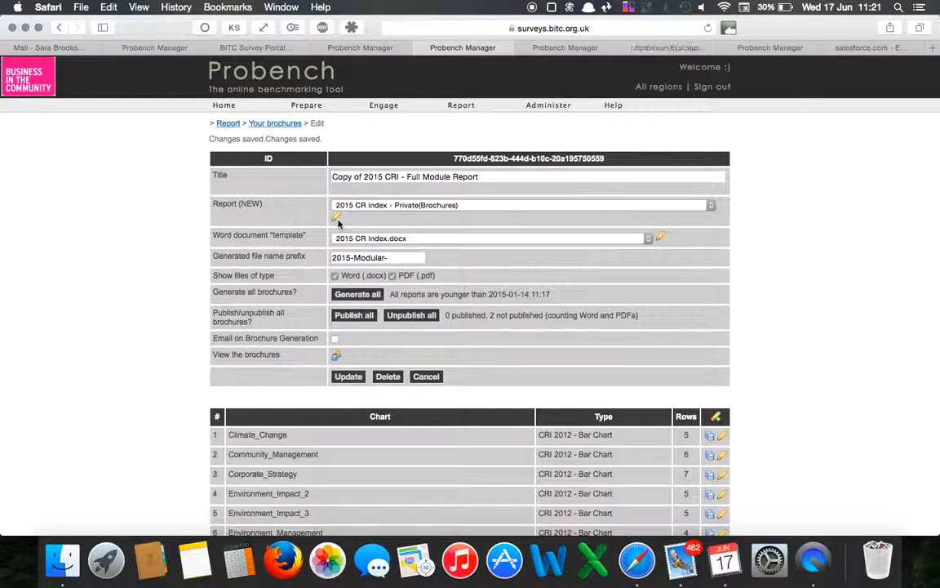
pyautogui.click(529, 47)
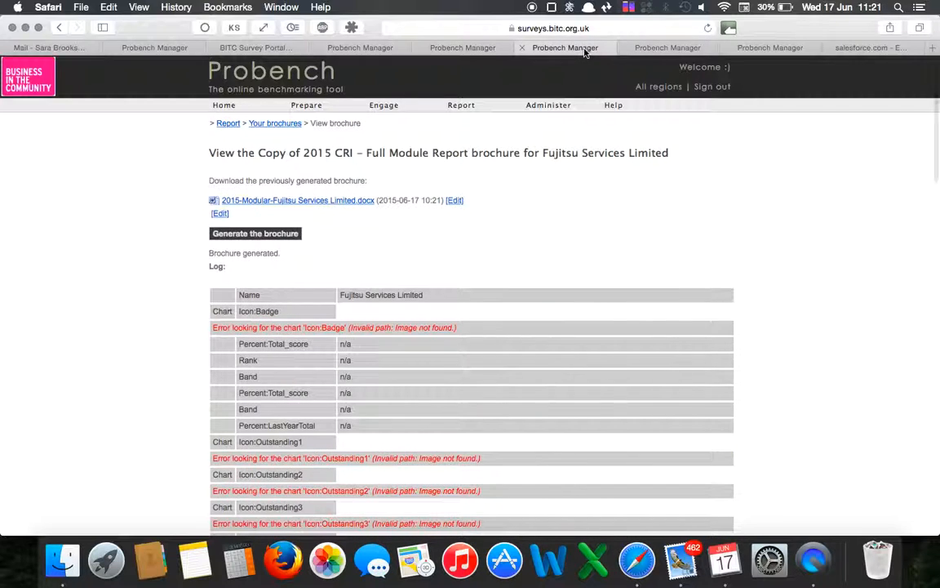
pyautogui.click(685, 49)
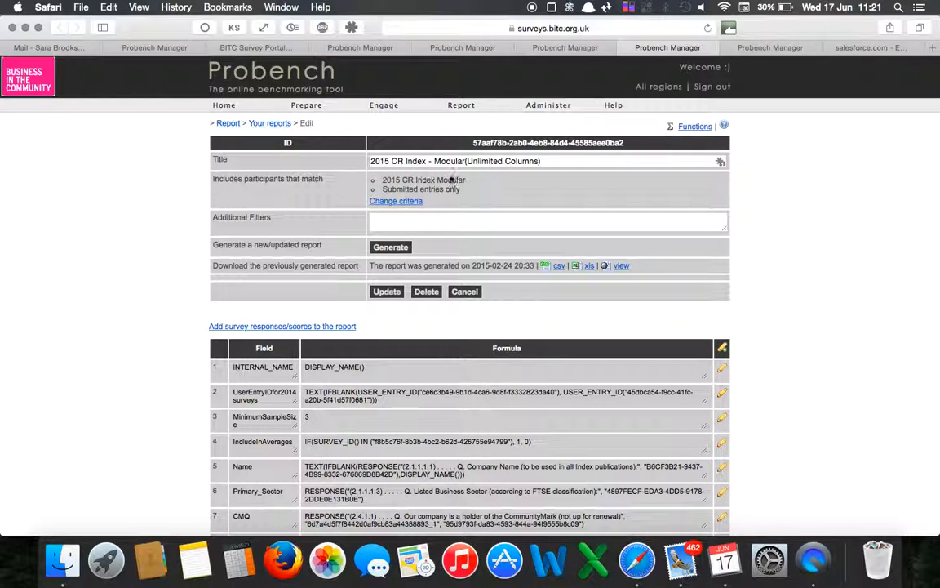
pyautogui.moveTo(547, 161); pyautogui.dragTo(359, 129)
pyautogui.press('super+c')
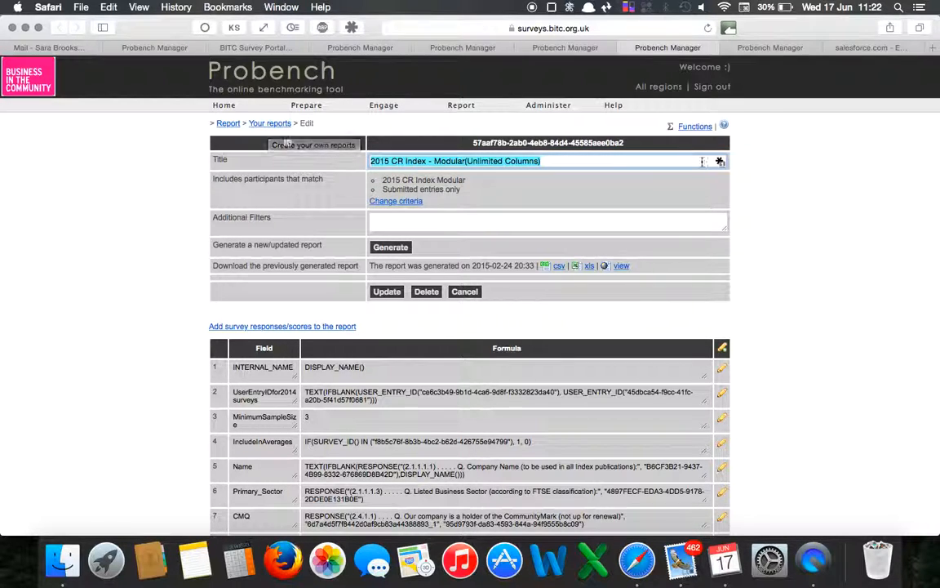
pyautogui.click(807, 161)
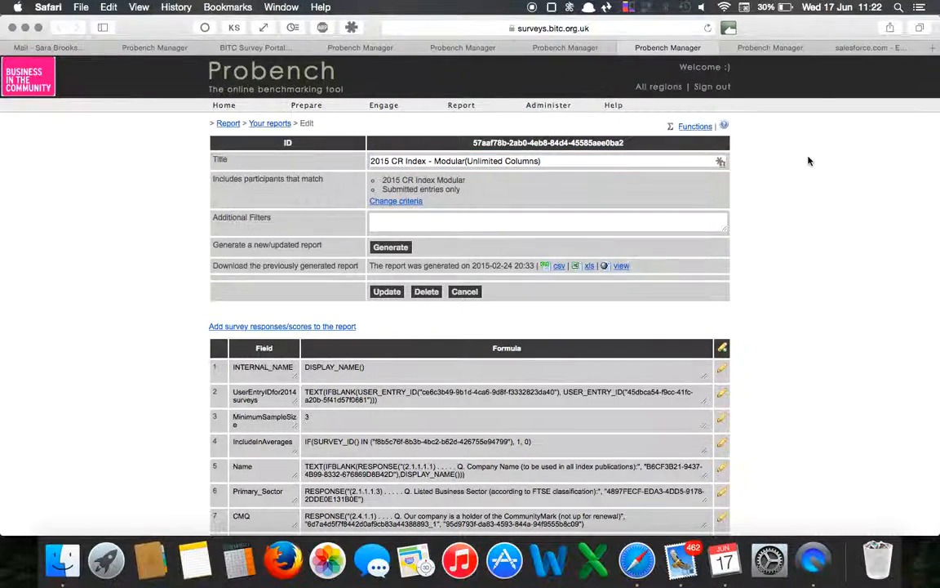
pyautogui.press('super+w')
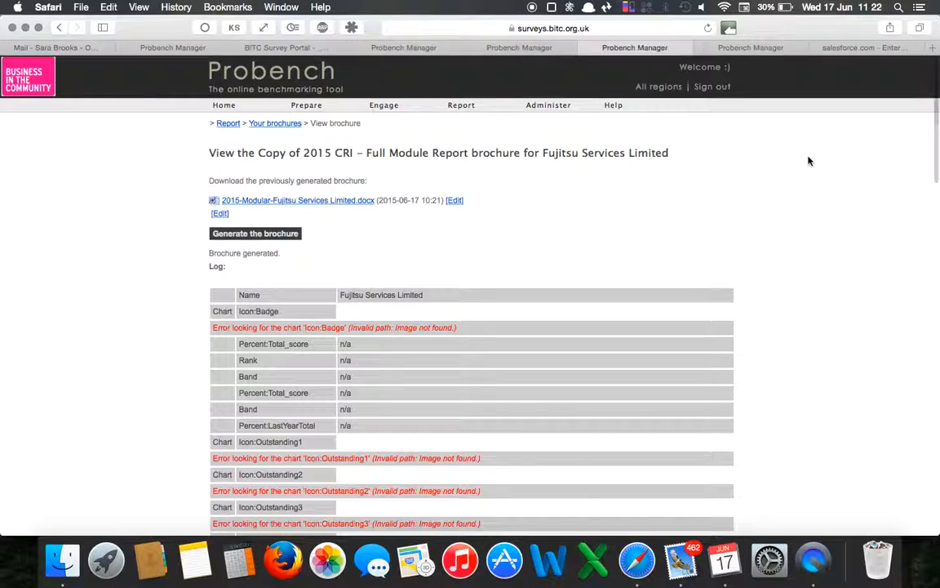
# Recheck which report the brochure settings link to, before and after saving the settings again.
pyautogui.click(546, 49)
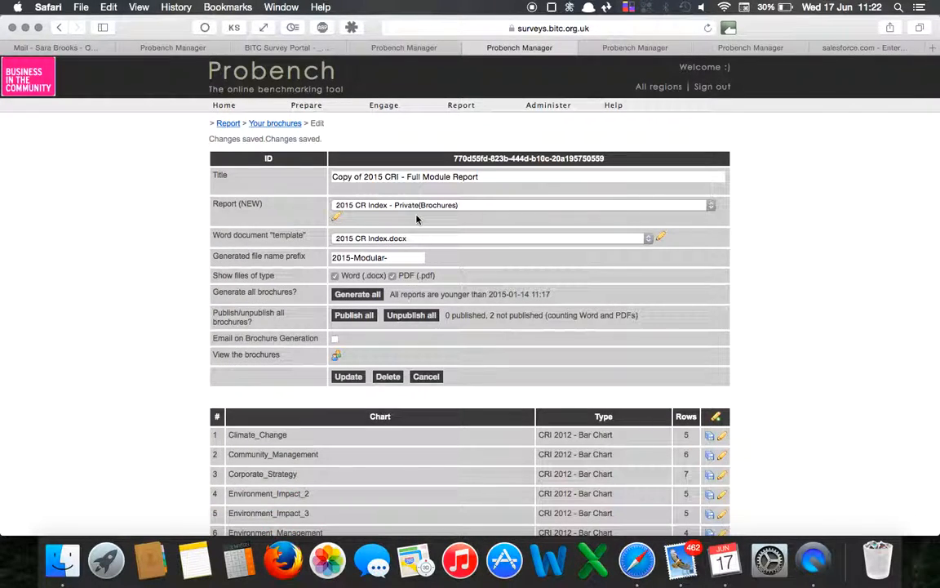
pyautogui.click(336, 220)
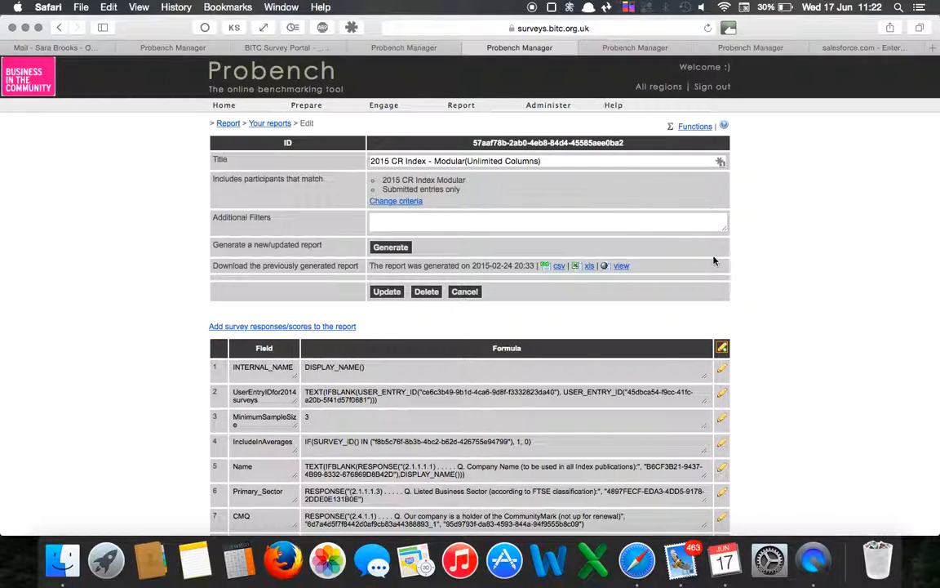
pyautogui.press('super+[')
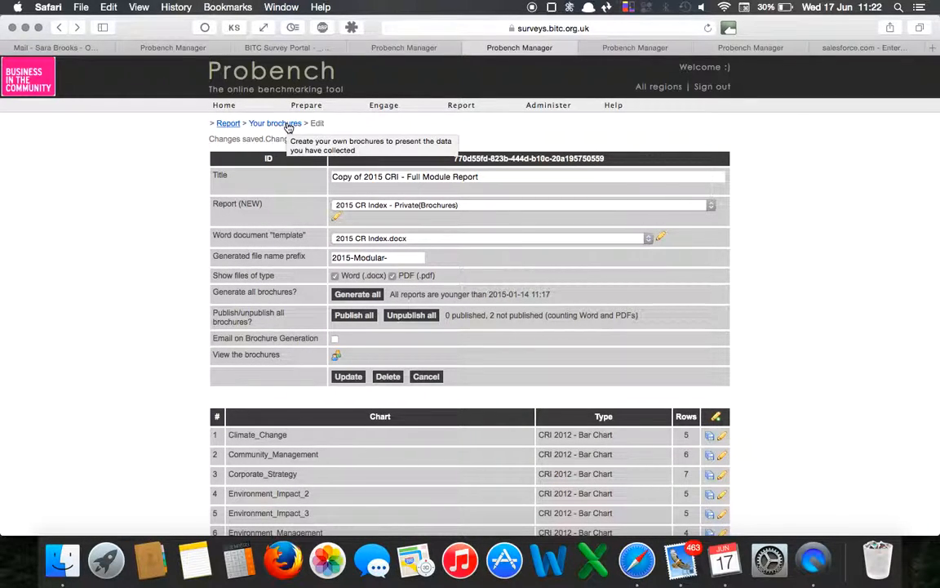
pyautogui.click(349, 377)
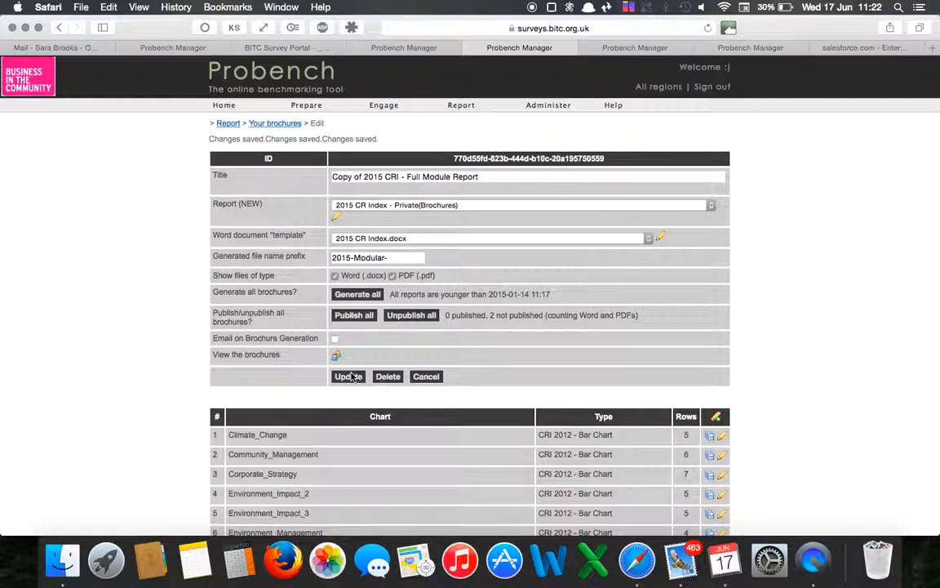
pyautogui.click(335, 217)
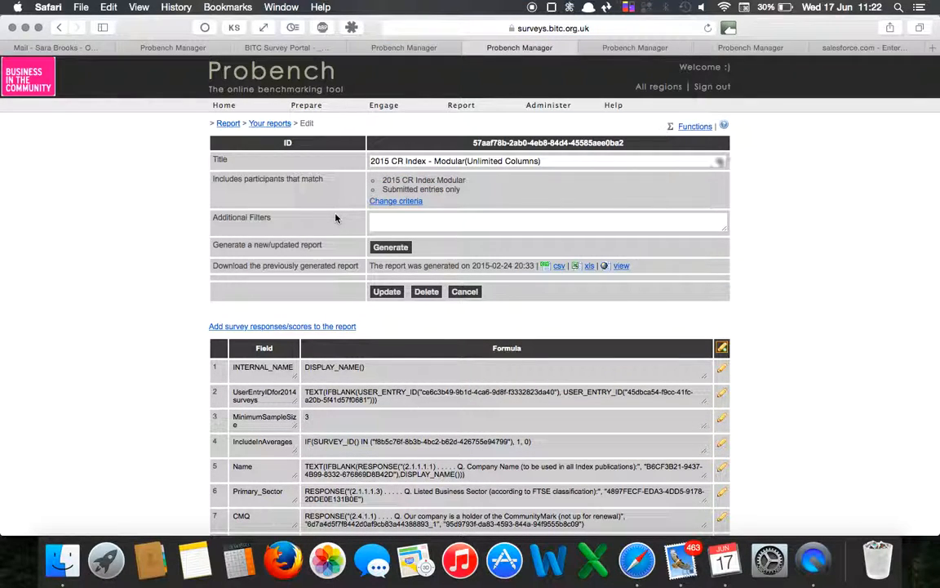
pyautogui.press('super+[')
# Search the brochure list for "2015" and open "Copy of 2015 CRI - Full Module Report" for editing.
pyautogui.click(280, 124)
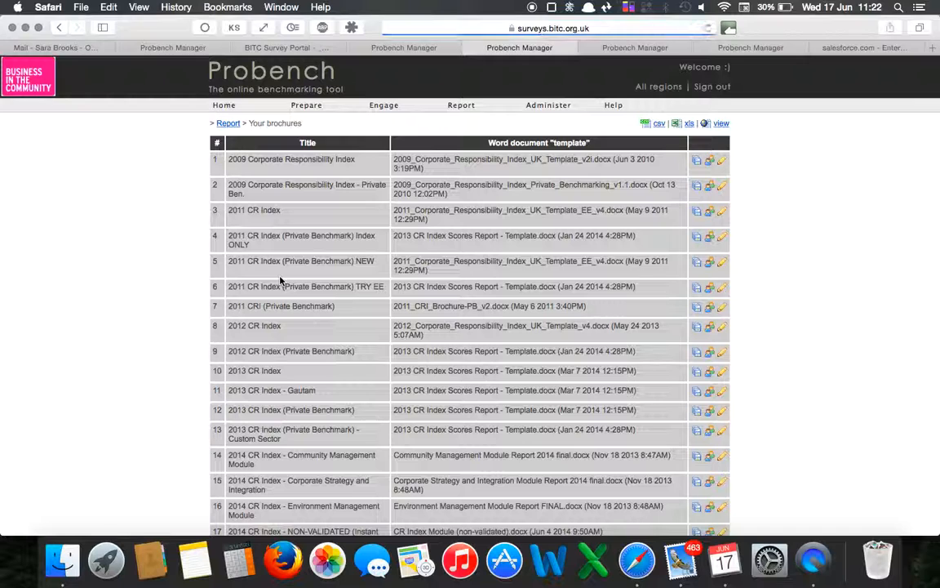
pyautogui.scroll(-5, 315, 384)
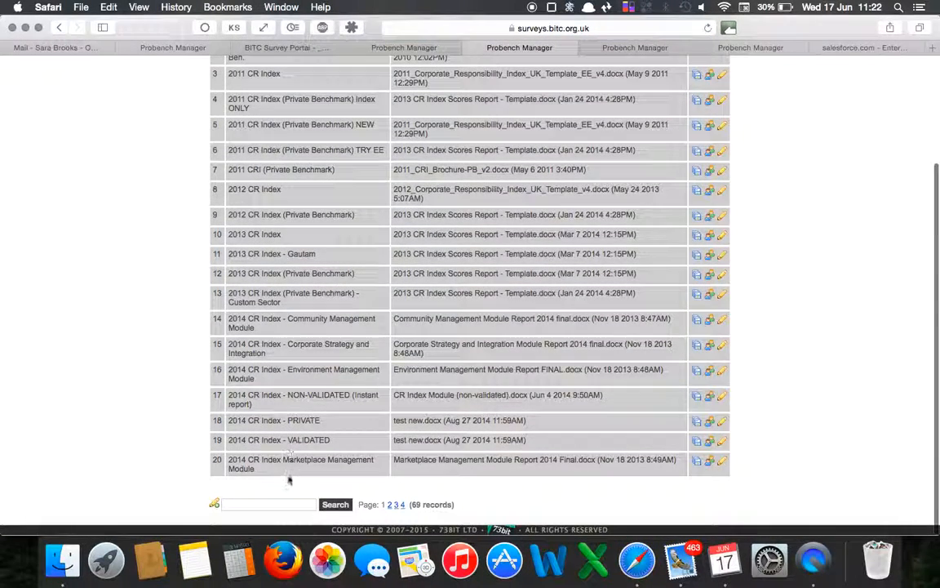
pyautogui.click(280, 504)
pyautogui.write('2015')
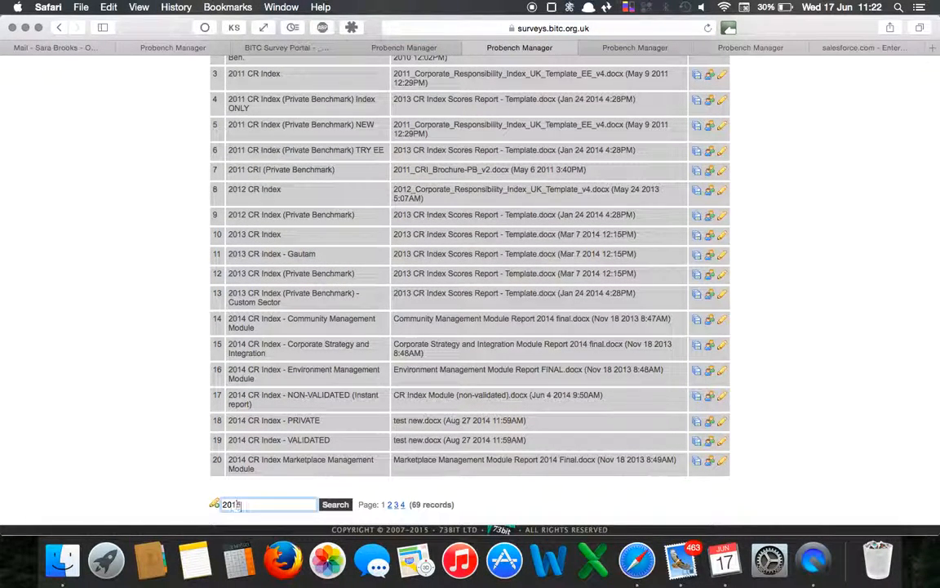
pyautogui.press('Return')
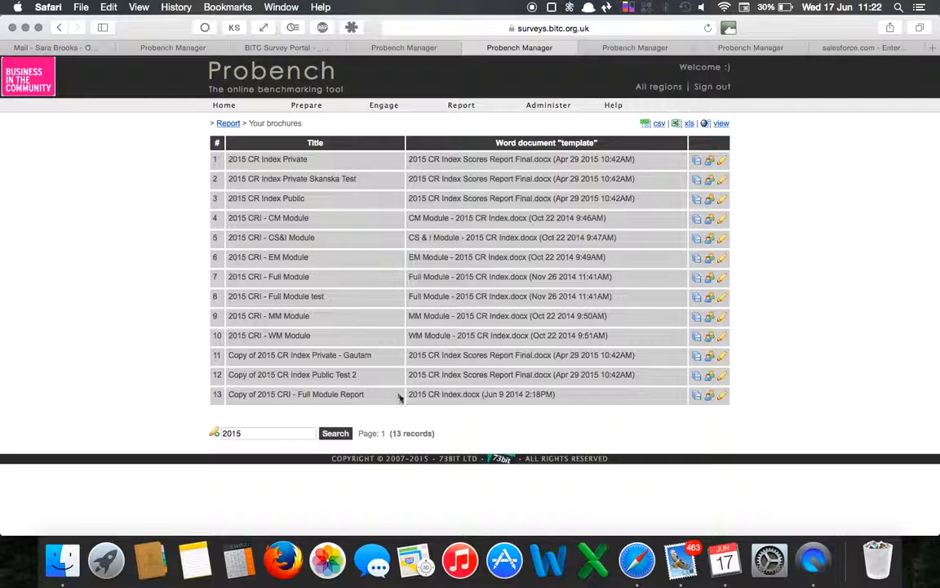
pyautogui.click(723, 397)
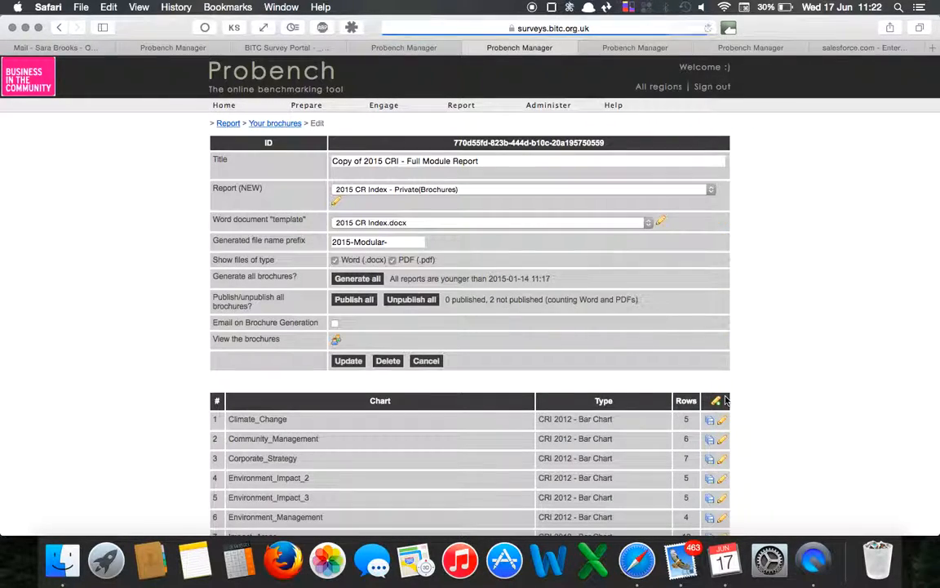
# Rename the brochure to "2015 CRI - Full Module Report" and save the change.
pyautogui.moveTo(396, 163); pyautogui.dragTo(328, 163)
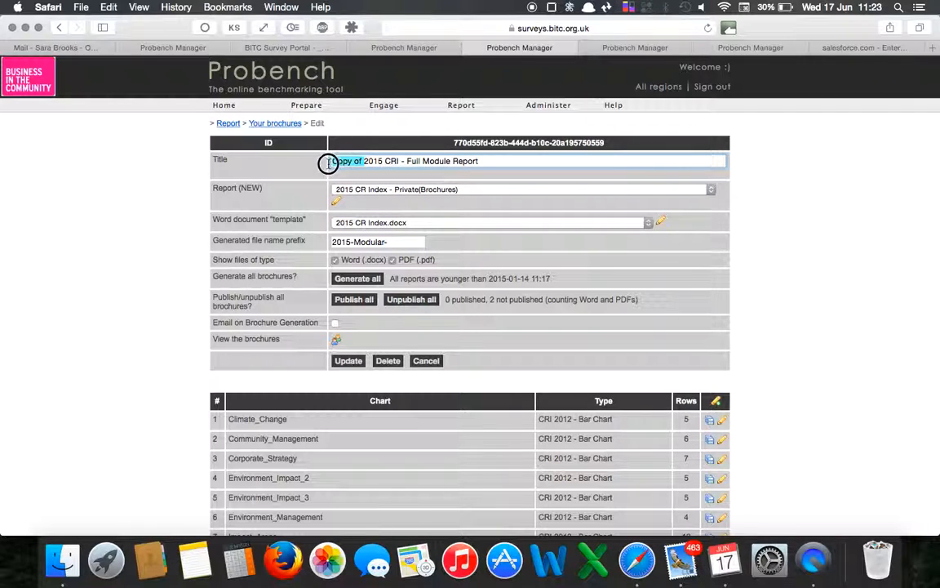
pyautogui.press('BackSpace')
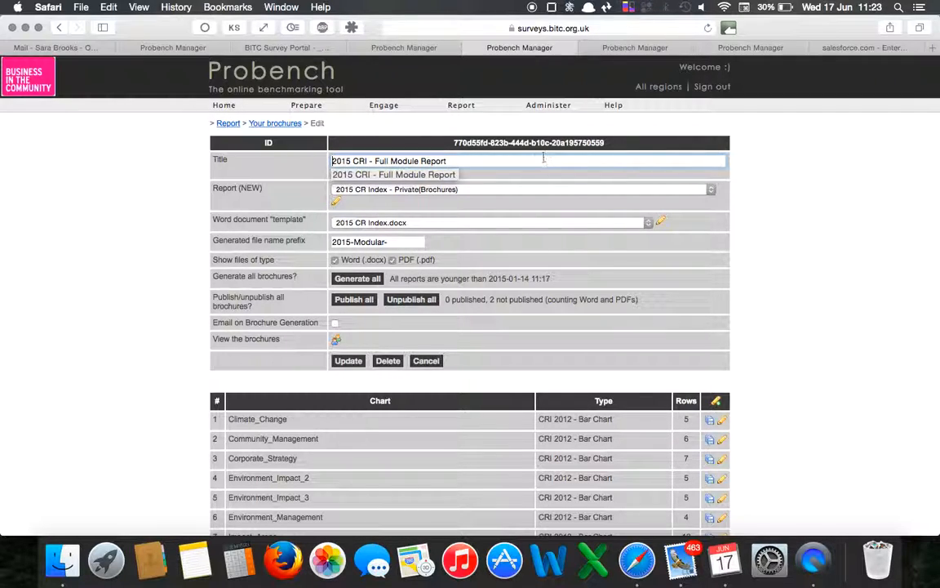
pyautogui.click(346, 363)
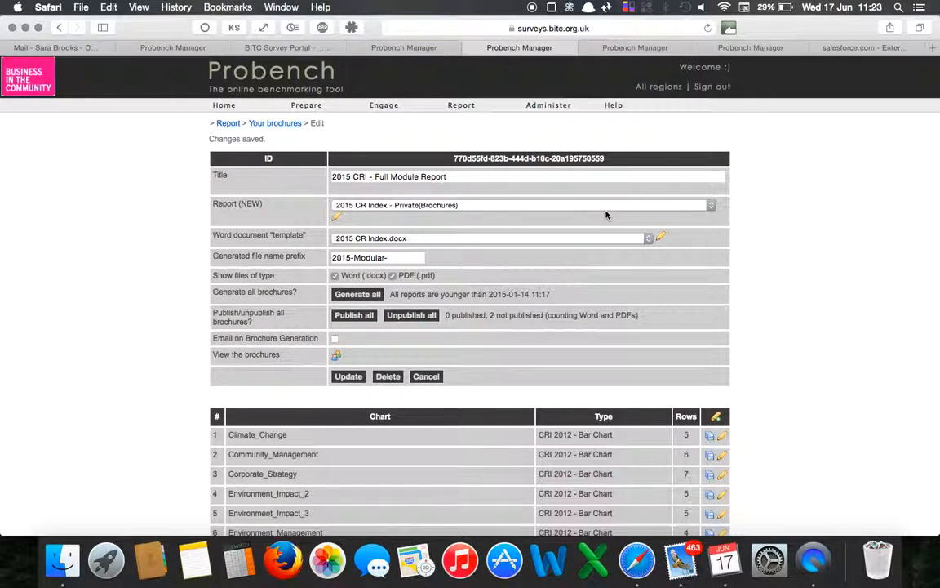
# Open the linked "2015 CR Index - Private(Brochures)" report and generate an updated version of it.
pyautogui.click(339, 219)
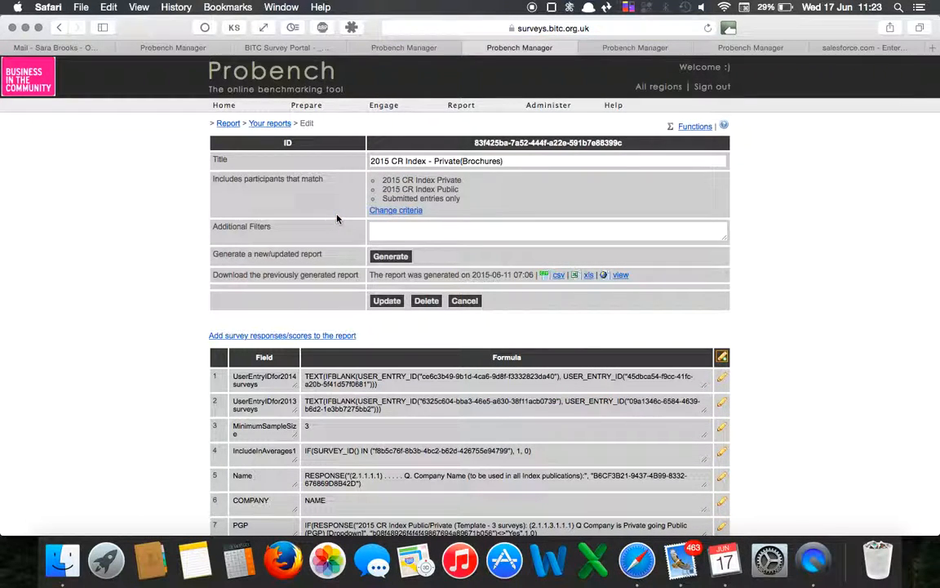
pyautogui.click(400, 258)
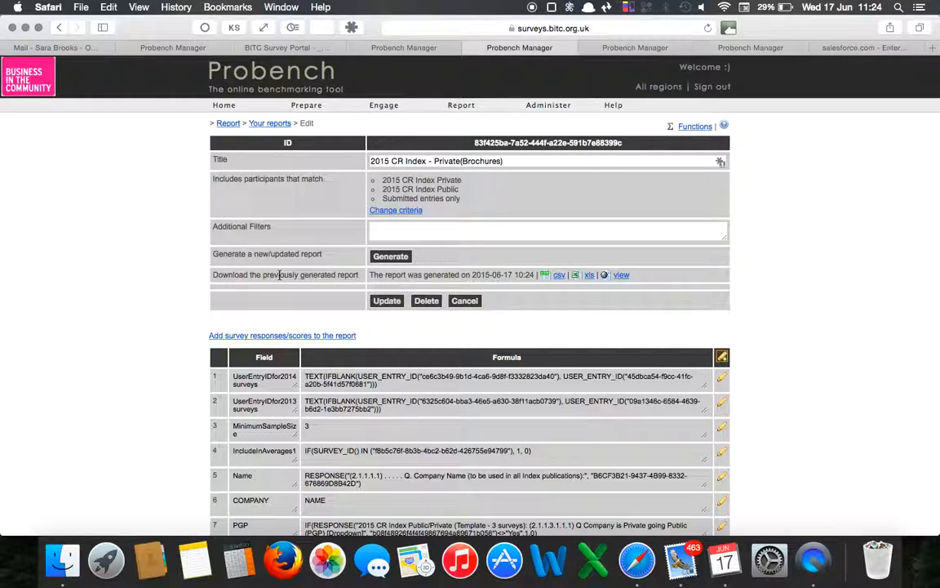
# Go back to the Fujitsu Services Limited brochure and regenerate it twice from the updated report.
pyautogui.click(396, 49)
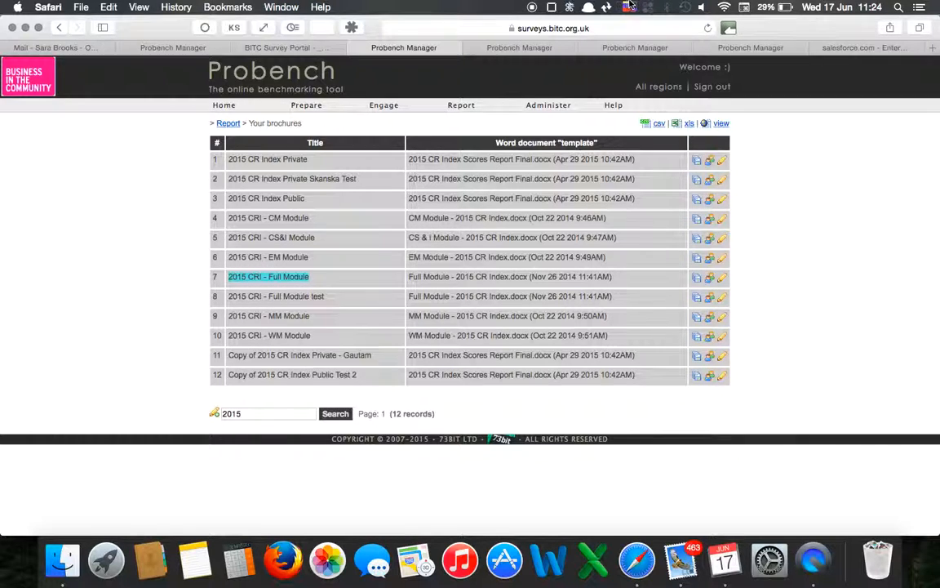
pyautogui.click(632, 49)
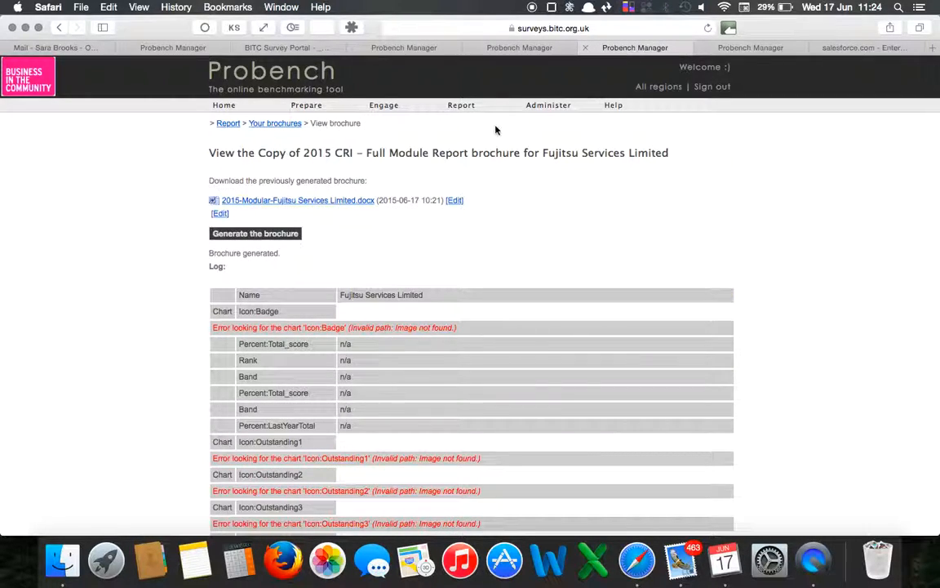
pyautogui.click(249, 236)
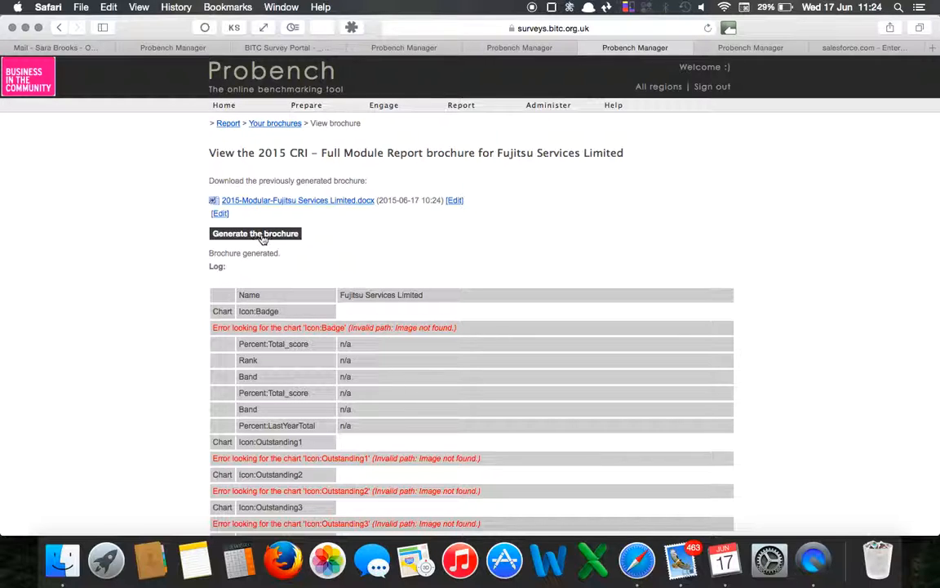
pyautogui.click(262, 235)
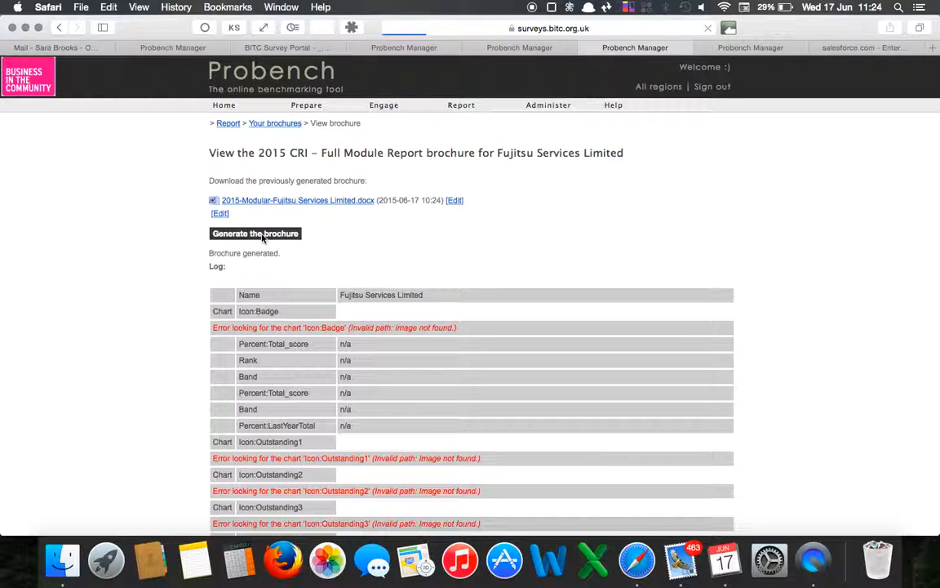